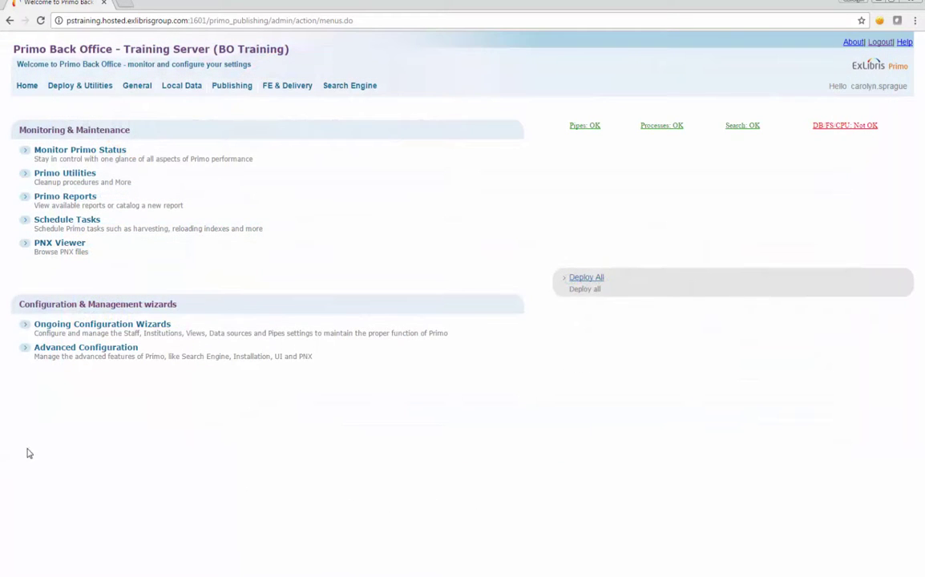
# - Go from Home through Advanced Configuration to the Full Normalization Rule Configuration list
pyautogui.click(22, 87)
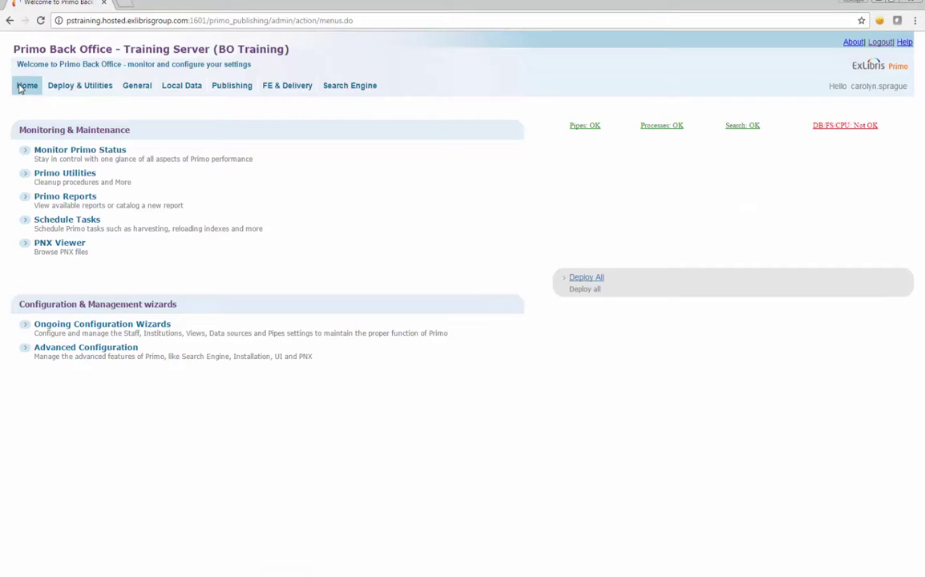
pyautogui.click(94, 350)
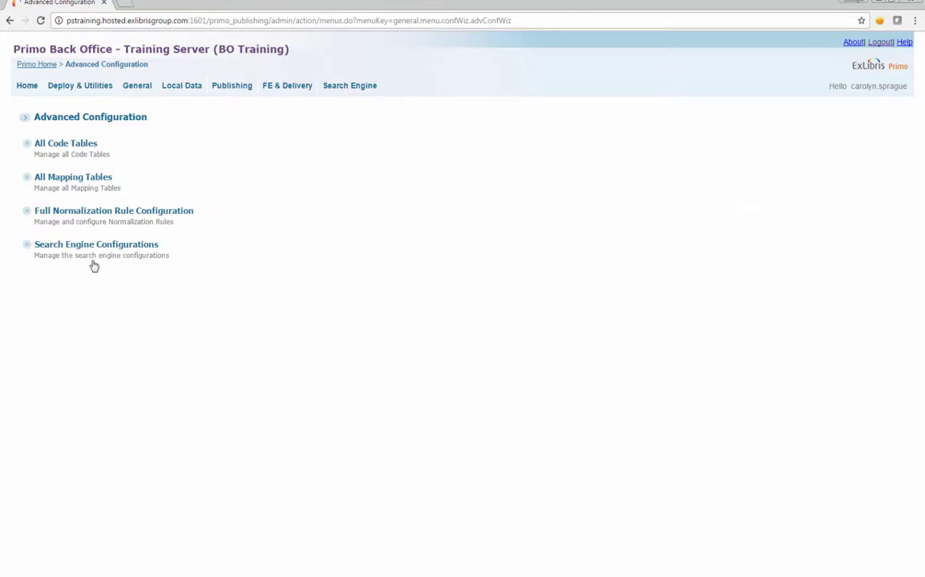
pyautogui.click(91, 214)
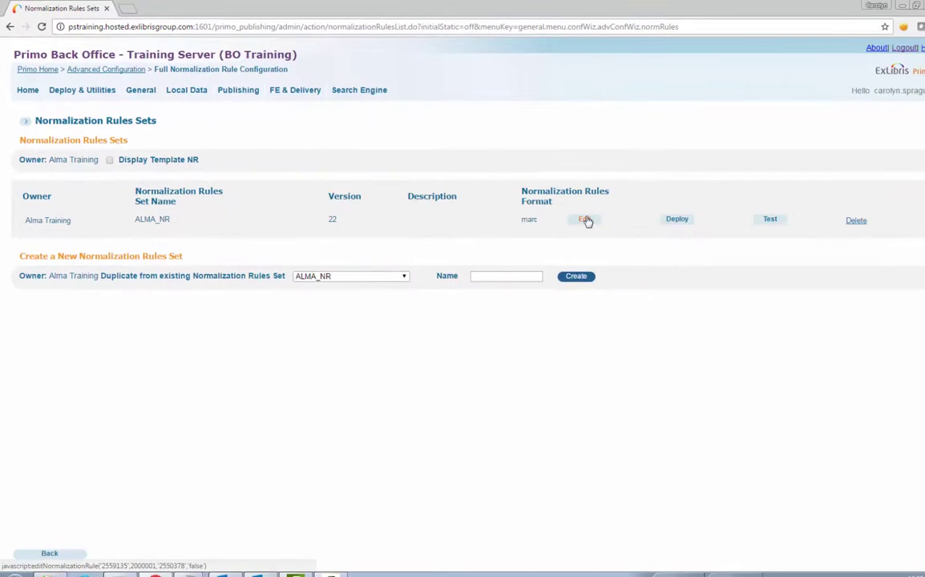
# - Edit the ALMA_NR rule set in the Search PNX section and scroll down to search:lsr07
pyautogui.click(584, 220)
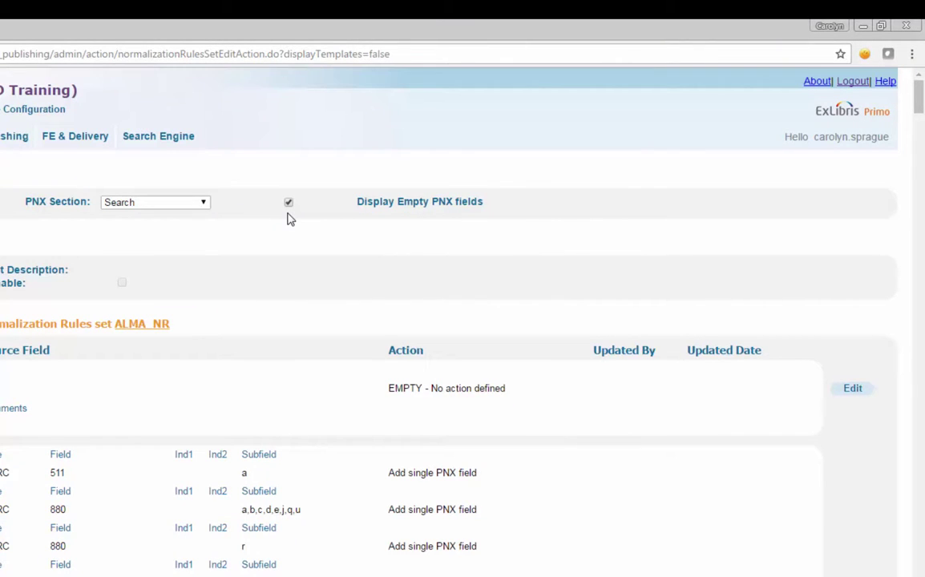
pyautogui.click(185, 205)
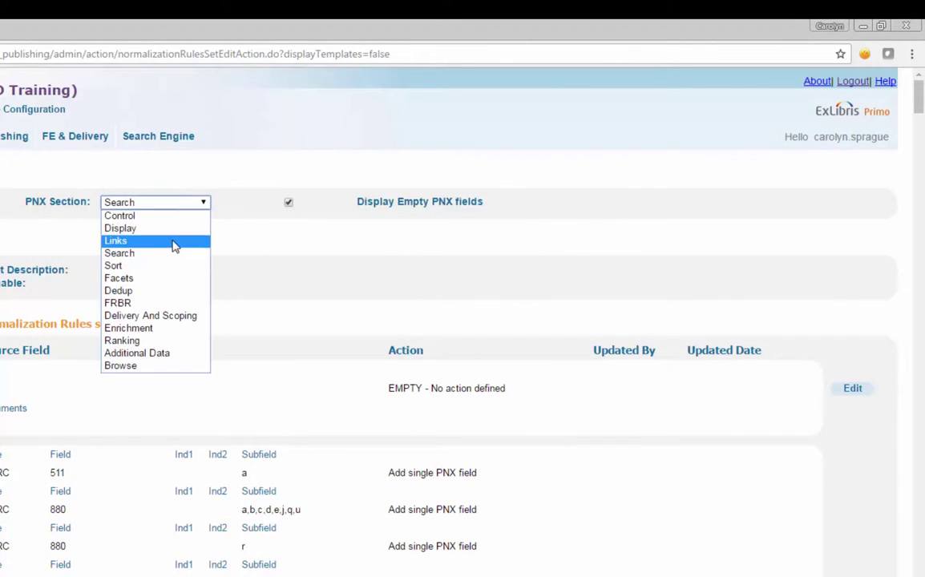
pyautogui.click(170, 255)
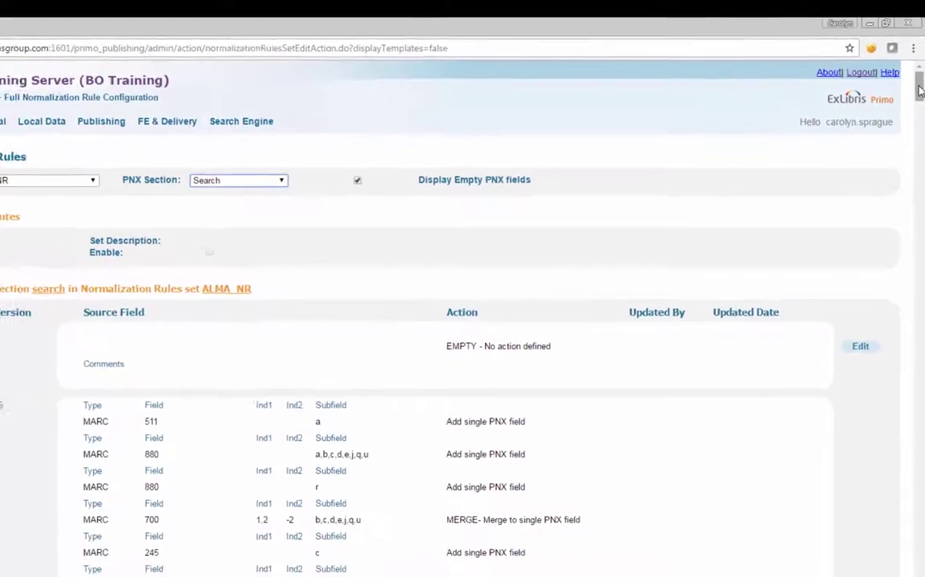
pyautogui.moveTo(919, 100); pyautogui.dragTo(918, 406)
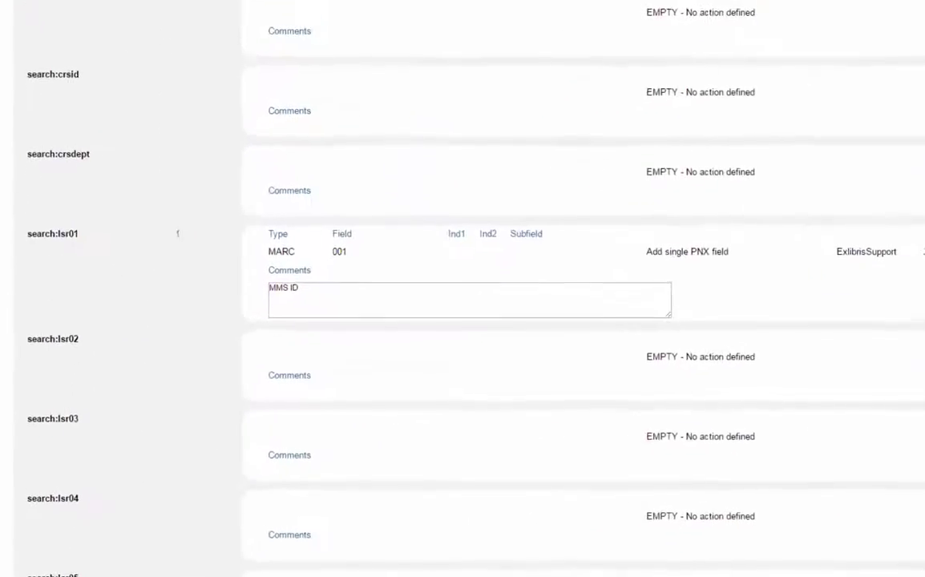
pyautogui.scroll(-10, 462, 288)
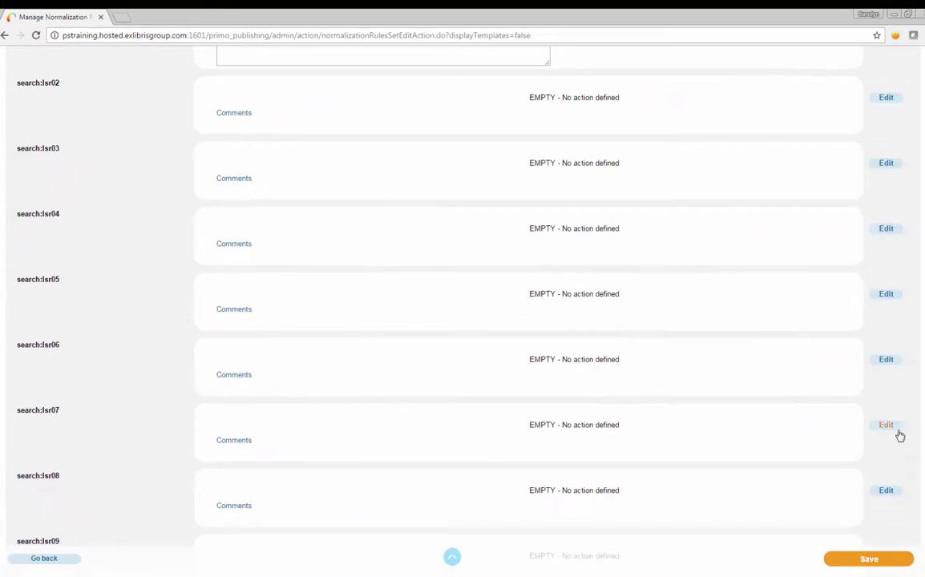
# - Add a new rule to the lsr07 field with action OR and source type MARC
pyautogui.click(892, 431)
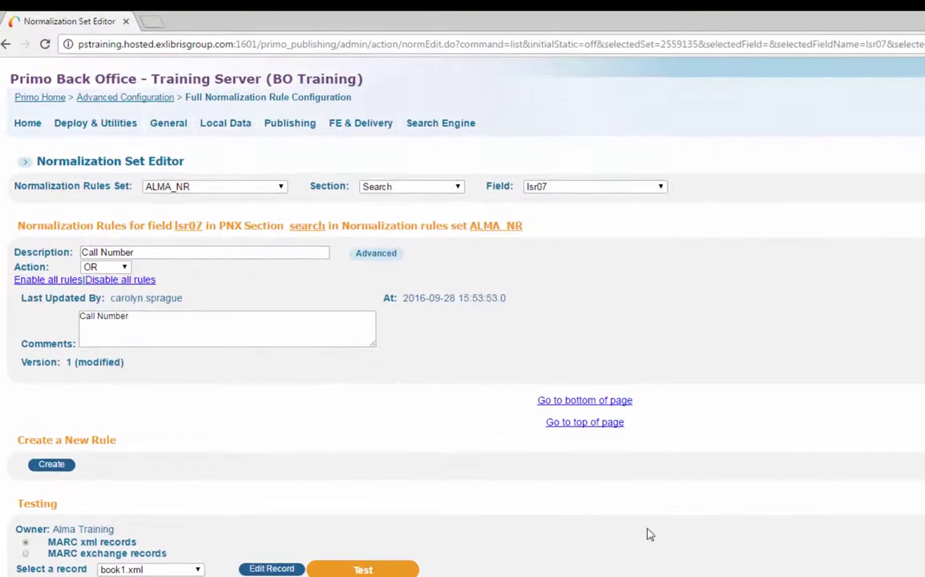
pyautogui.click(58, 469)
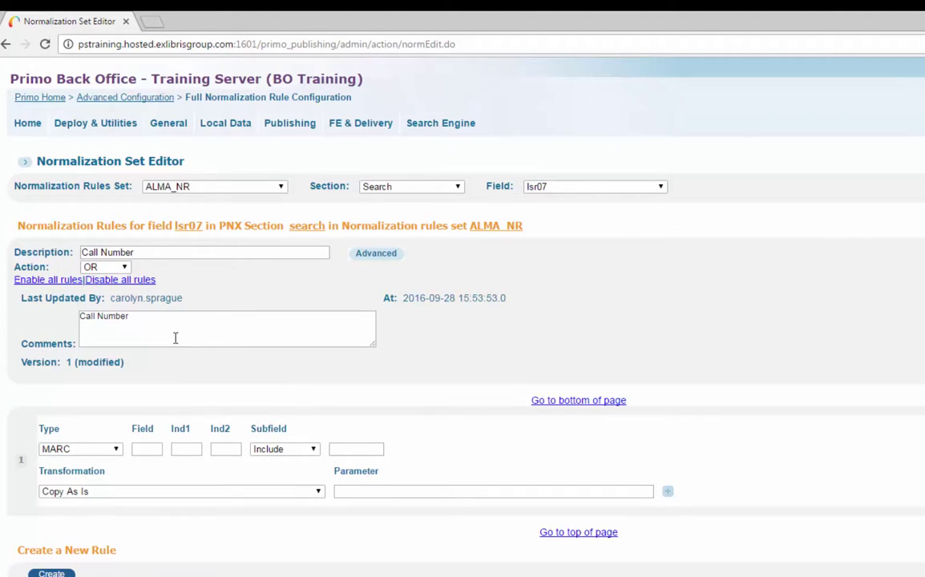
pyautogui.click(118, 267)
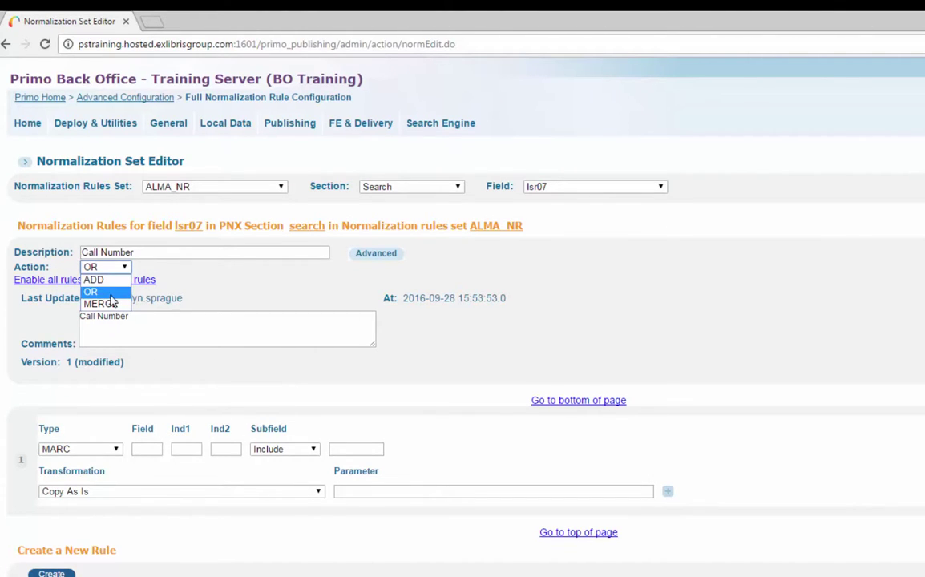
pyautogui.click(173, 298)
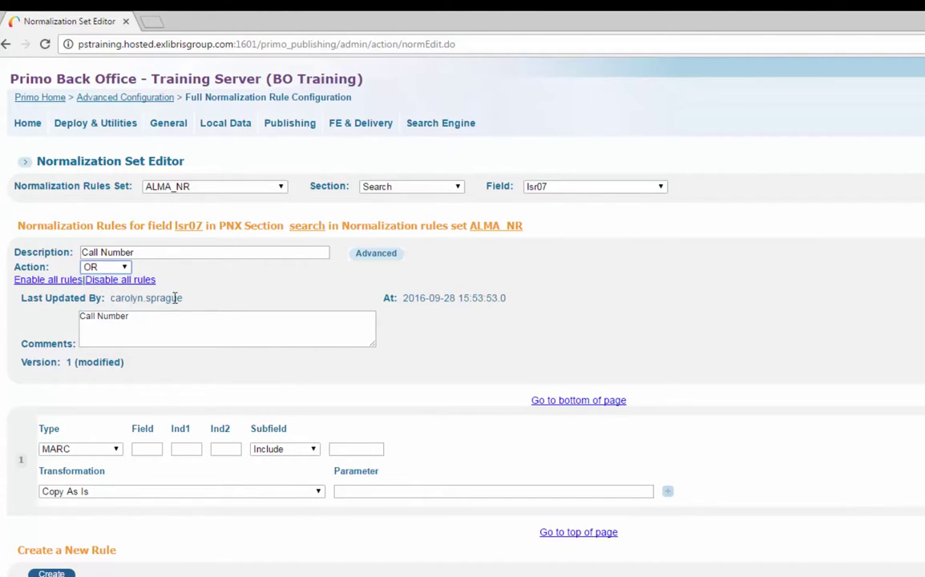
pyautogui.click(116, 450)
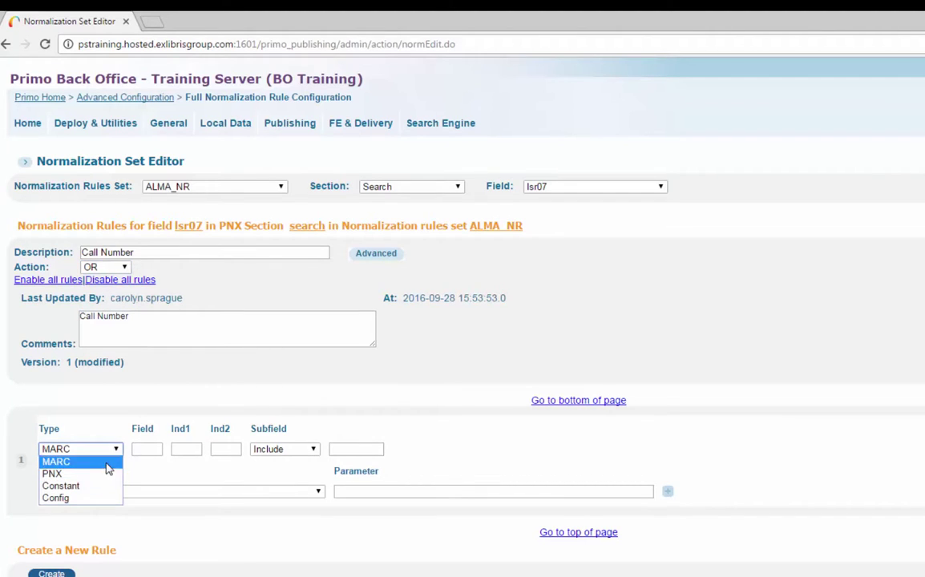
pyautogui.click(106, 463)
# - Set the rule to MARC field AVA, subfield d, transformation Copy As Is, and save
pyautogui.click(154, 449)
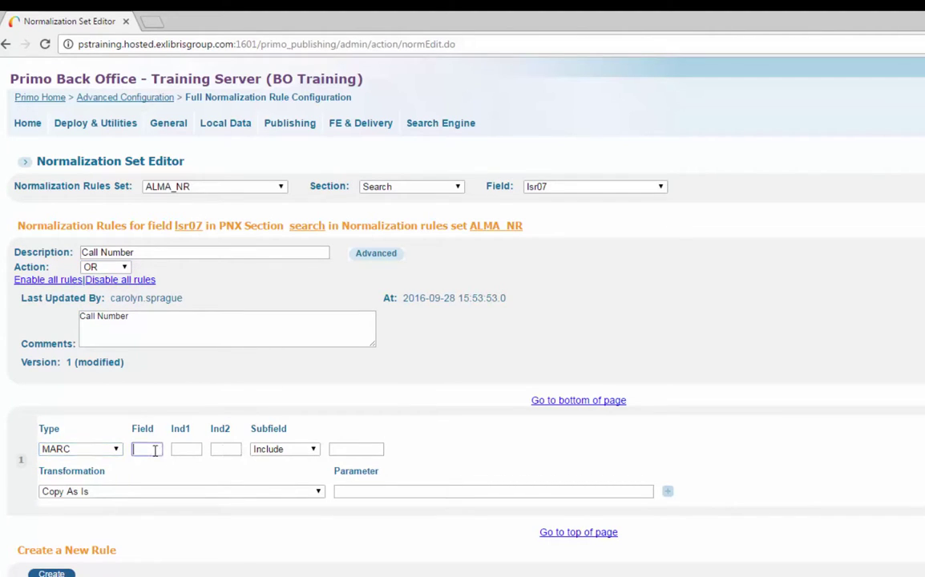
pyautogui.write('AVA')
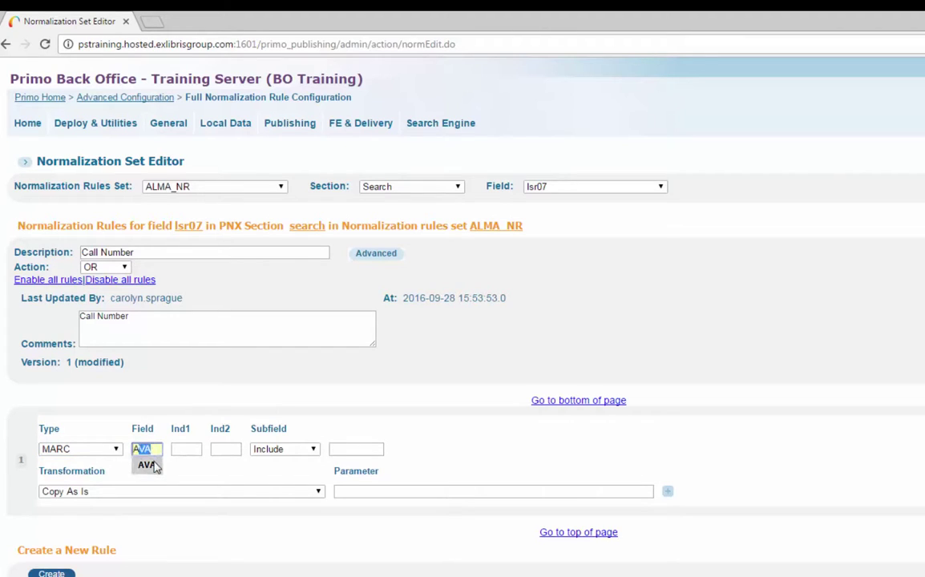
pyautogui.click(148, 465)
pyautogui.click(344, 453)
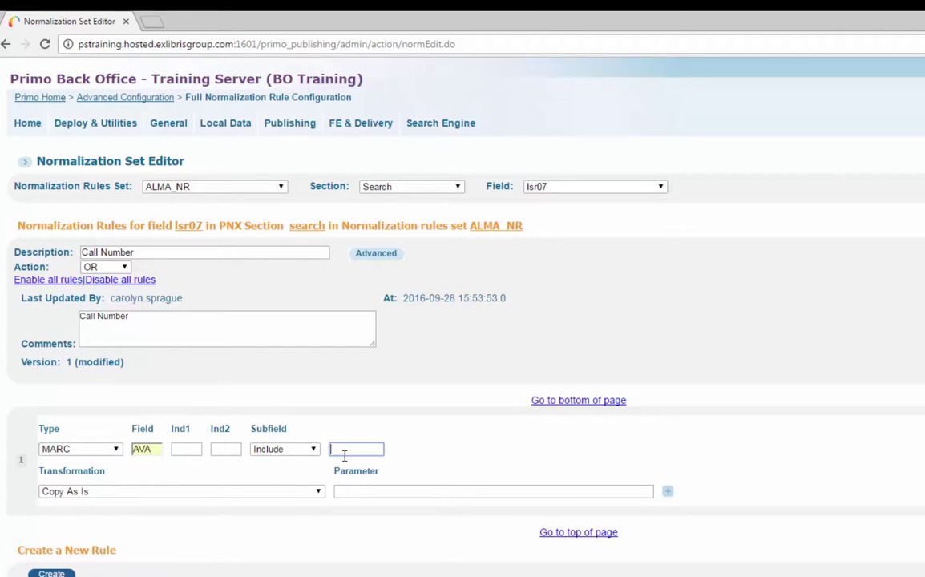
pyautogui.write('d')
pyautogui.click(371, 465)
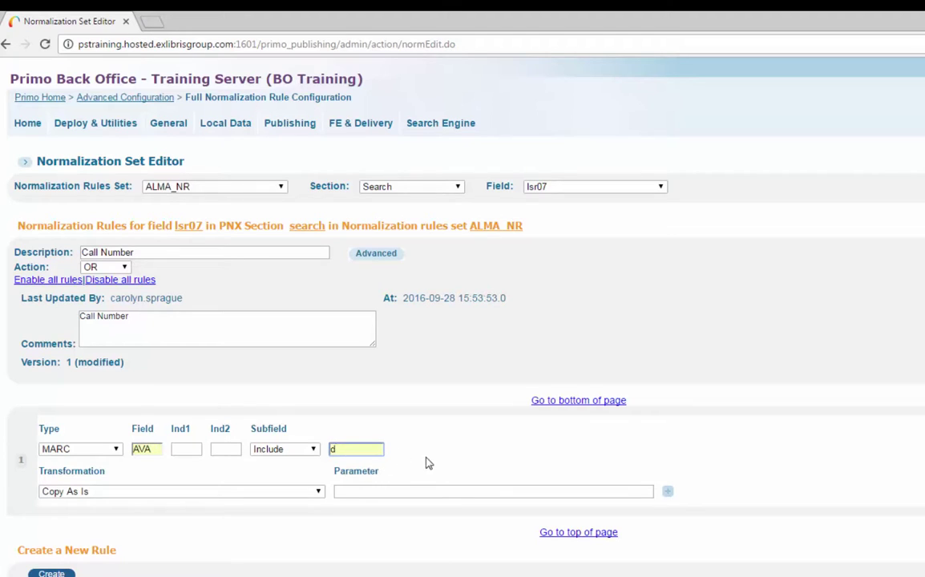
pyautogui.click(320, 495)
pyautogui.click(321, 497)
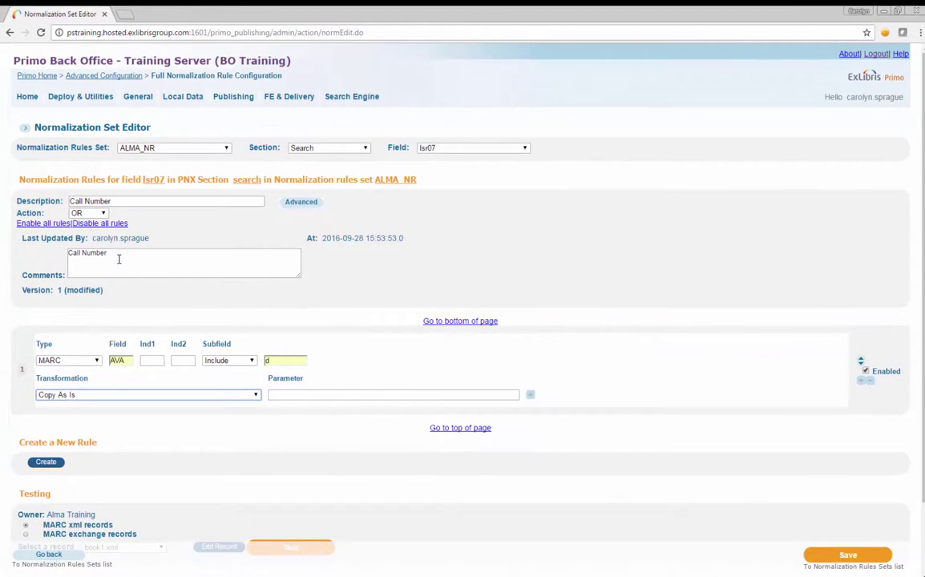
pyautogui.click(848, 555)
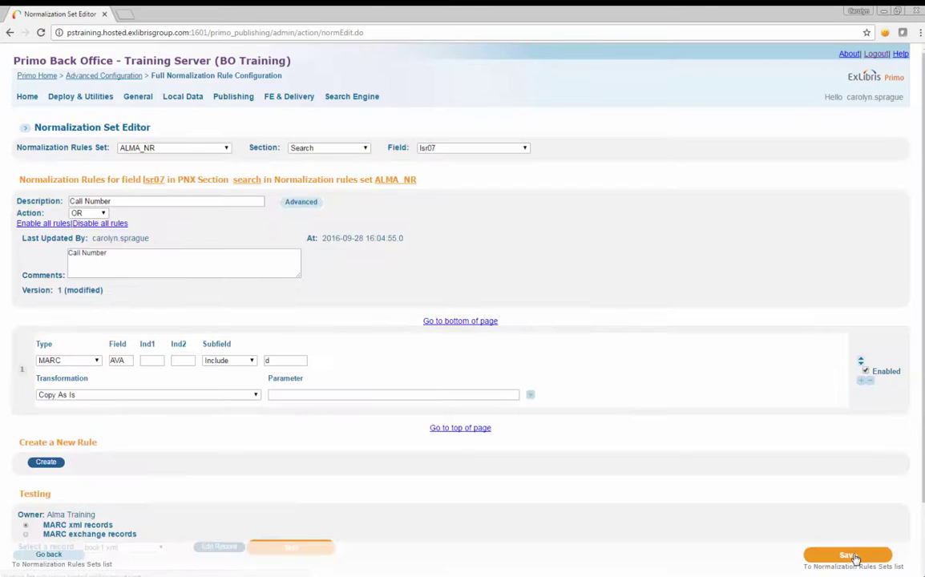
# - Deploy the Normalization Rules from the Deploy List to the Alma Training front end
pyautogui.click(25, 98)
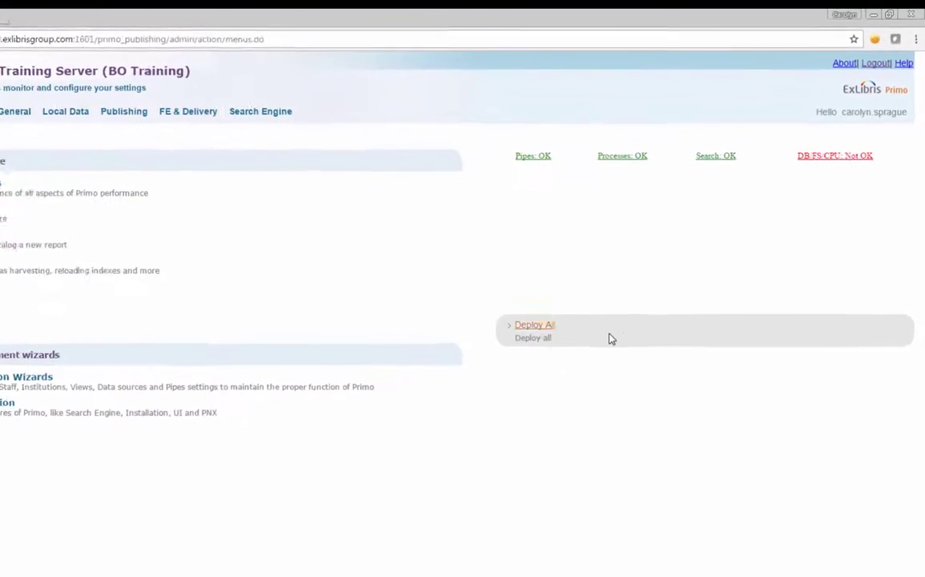
pyautogui.click(543, 326)
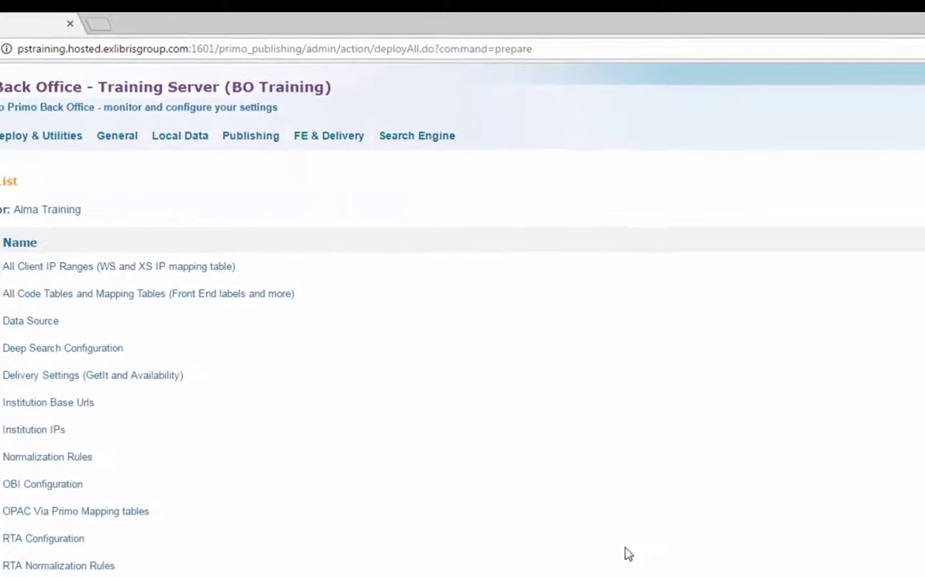
pyautogui.click(46, 475)
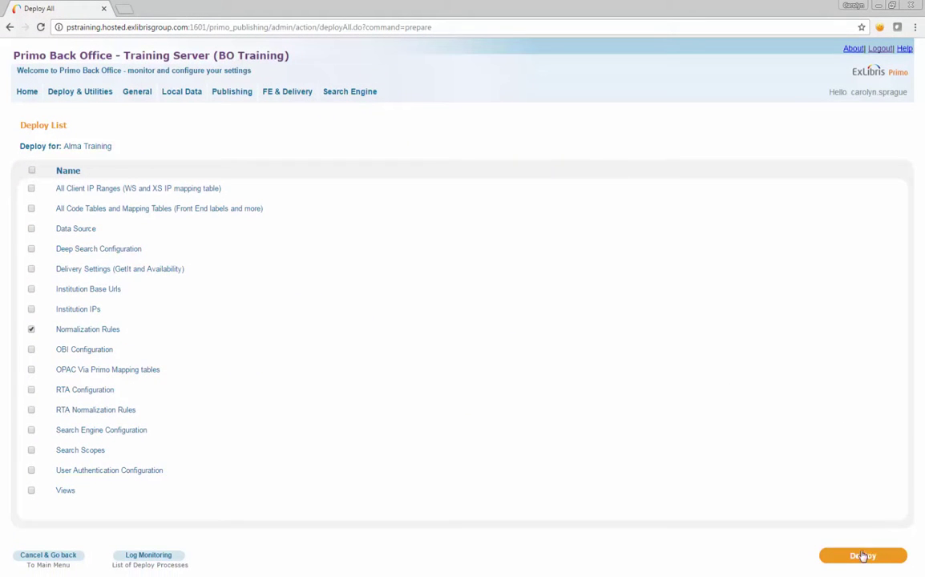
pyautogui.click(860, 560)
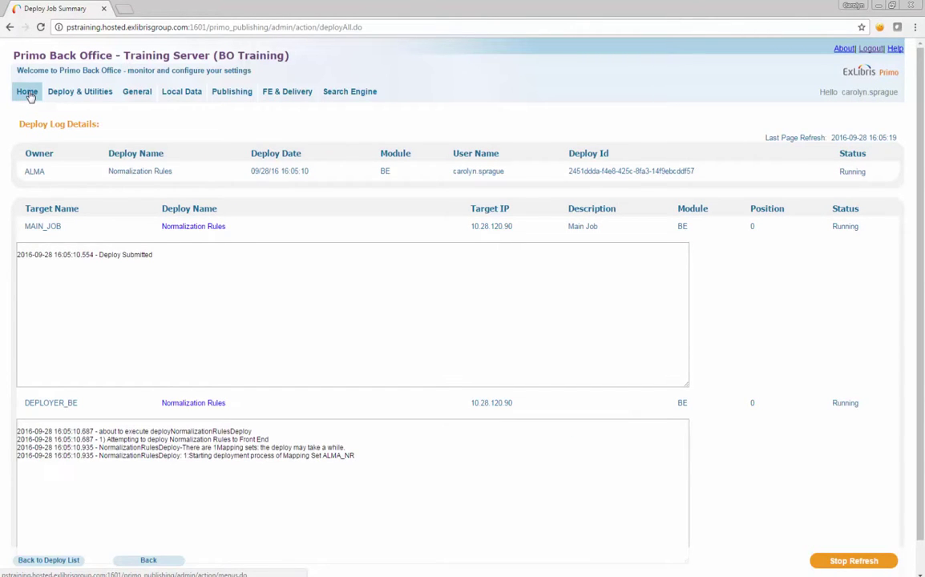
# - Execute the ALMA_Renorm pipe from the Pipe Monitoring list
pyautogui.click(28, 92)
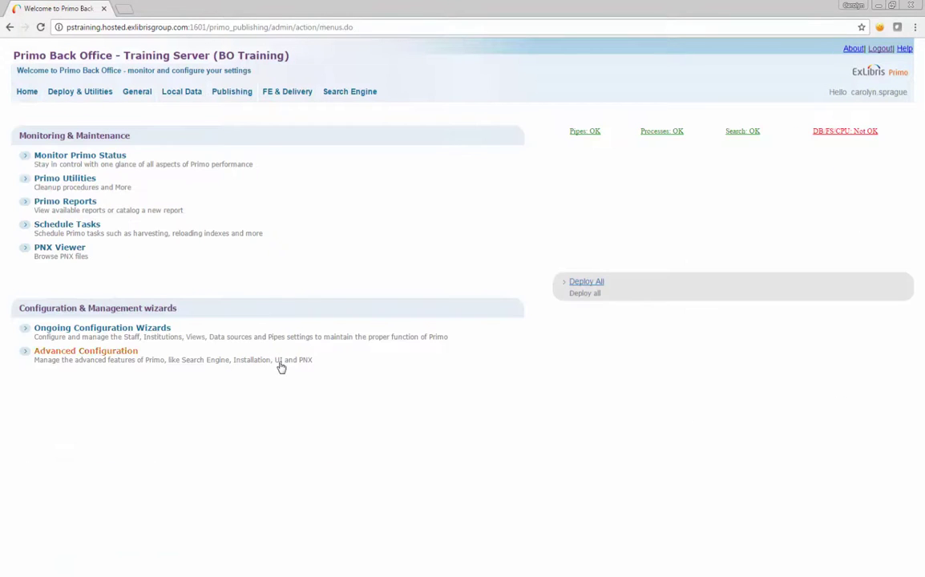
pyautogui.click(104, 157)
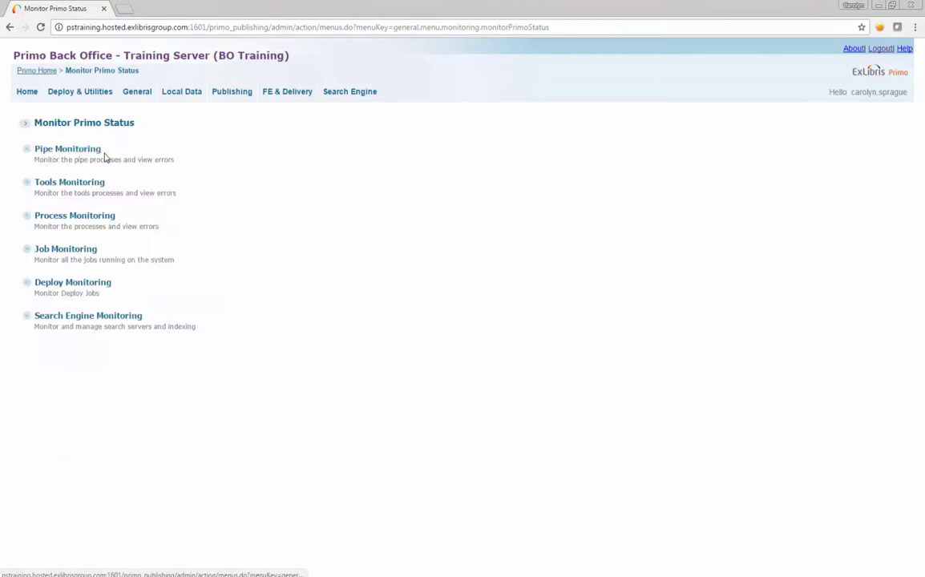
pyautogui.click(93, 155)
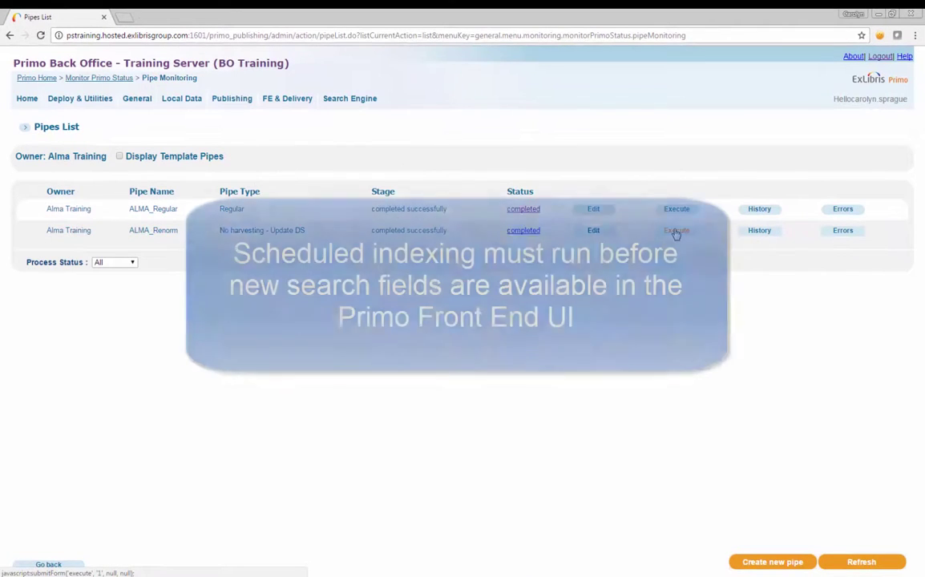
pyautogui.click(689, 230)
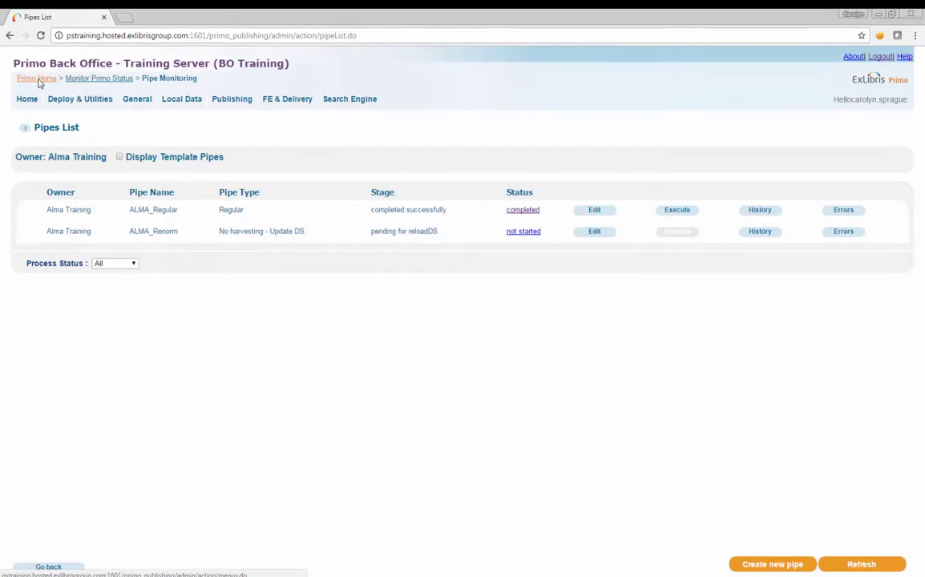
# - Customize the lsr07 Call Number row in the Advanced Index Fields code table and save it
pyautogui.click(37, 80)
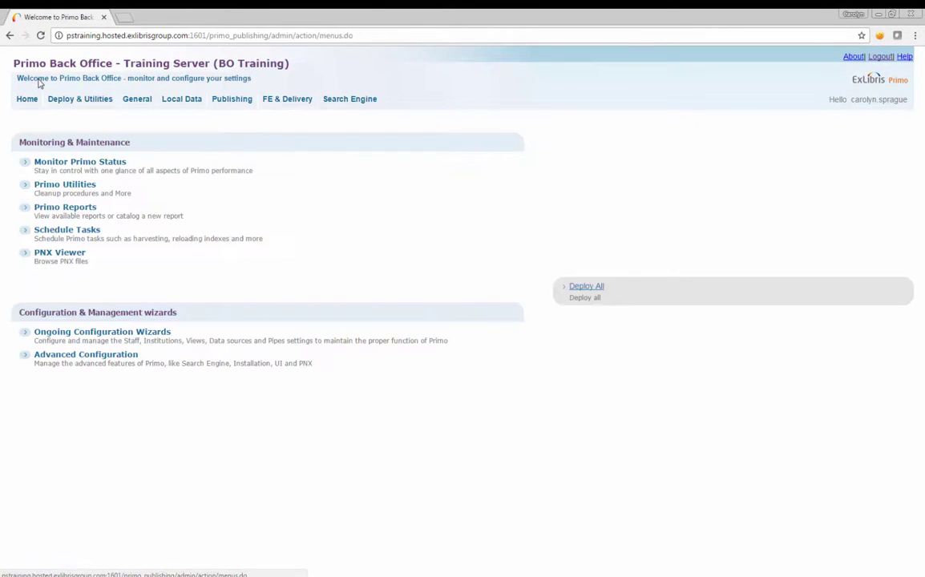
pyautogui.click(107, 359)
pyautogui.click(87, 156)
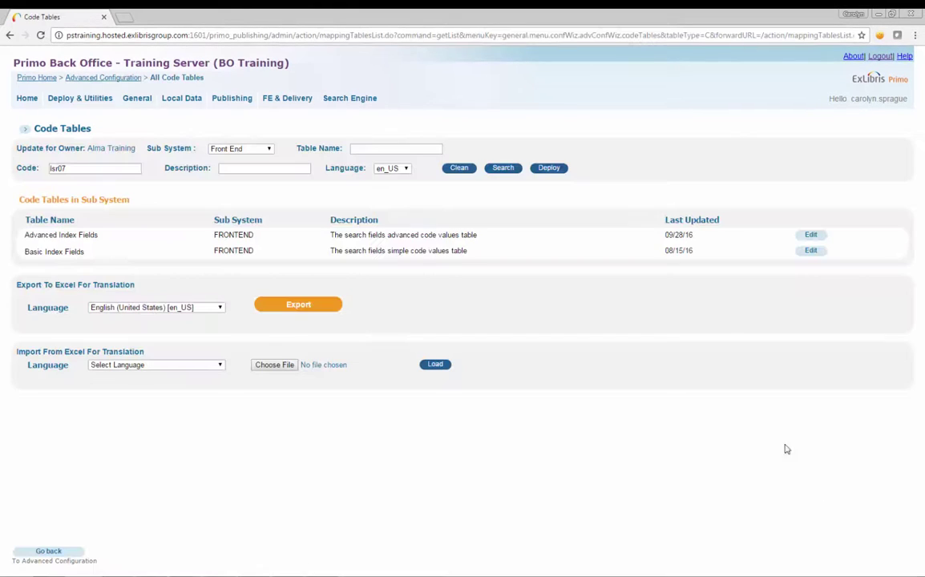
pyautogui.click(811, 234)
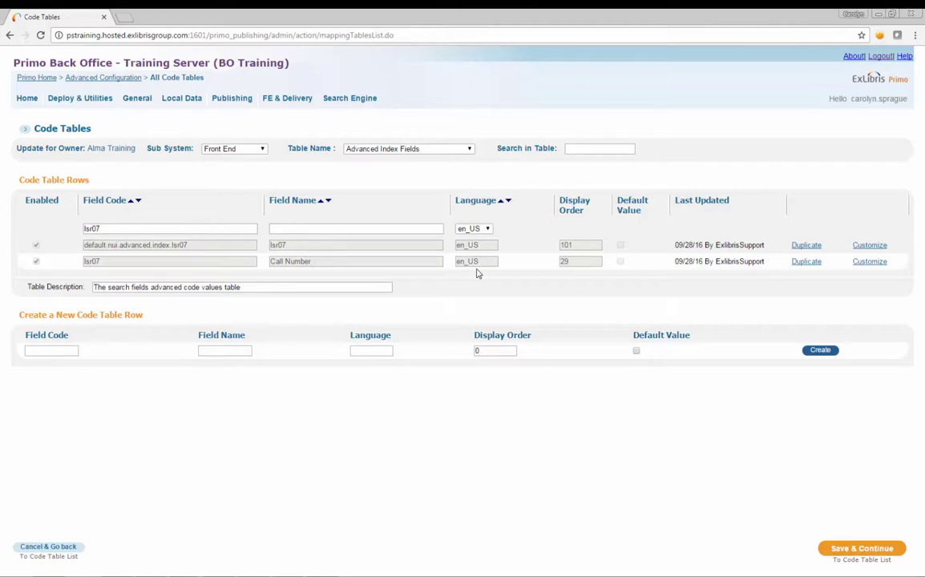
pyautogui.click(869, 262)
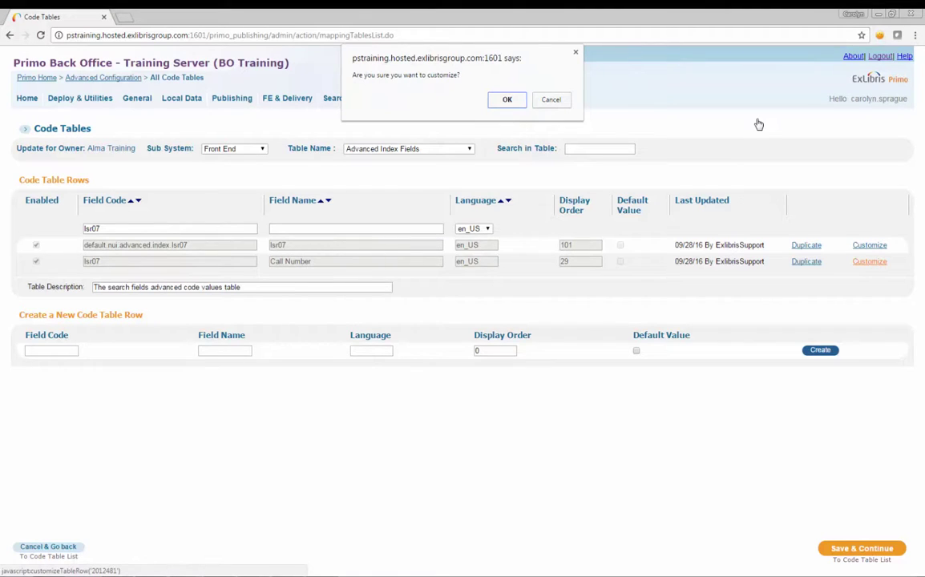
pyautogui.click(506, 100)
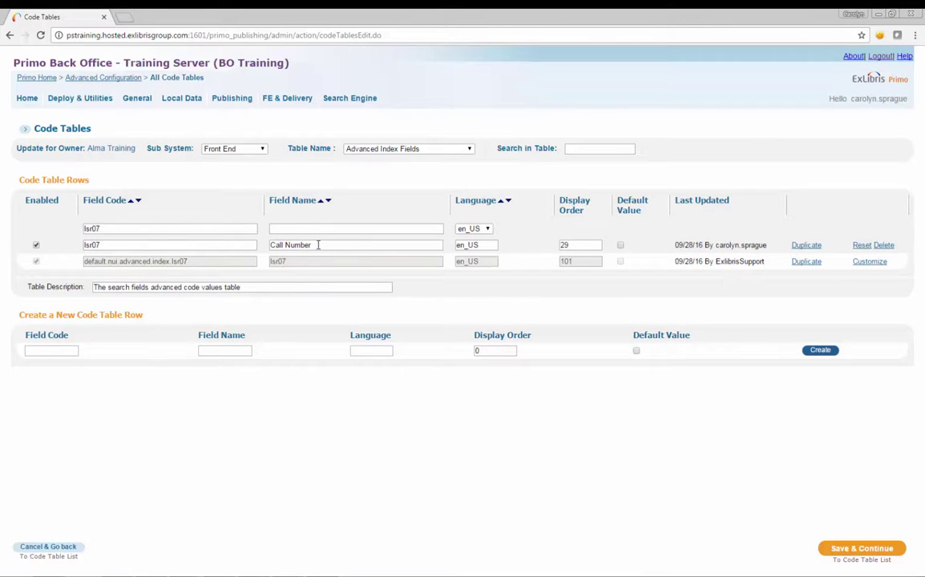
pyautogui.moveTo(318, 246); pyautogui.dragTo(270, 246)
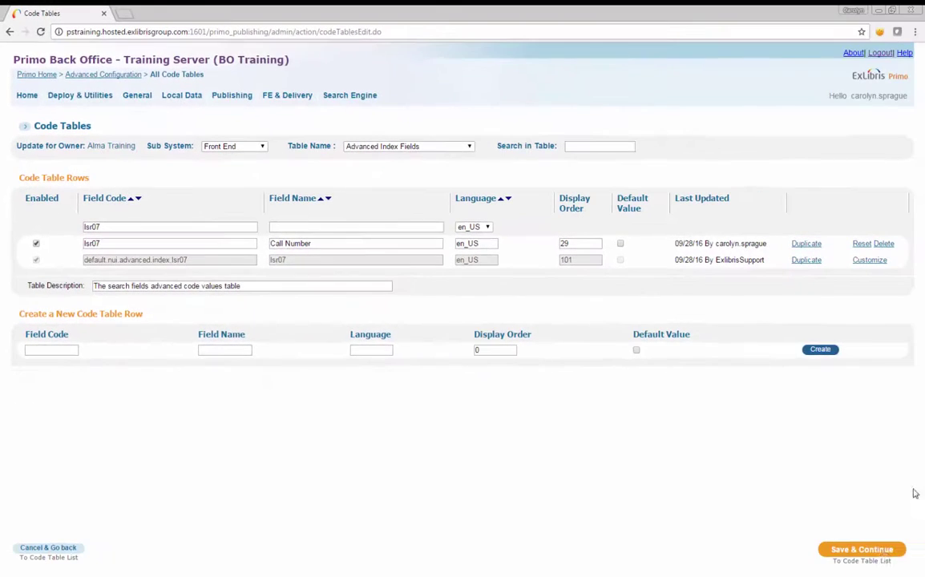
pyautogui.click(862, 551)
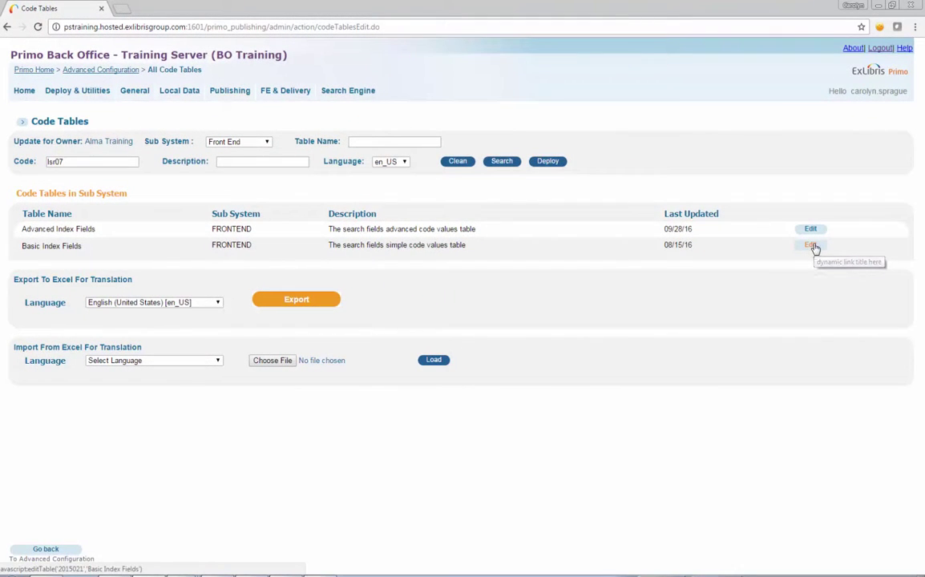
# - Customize the Basic Index Fields lsr07 row, change its Field Name to 'Call Number', and save
pyautogui.click(811, 245)
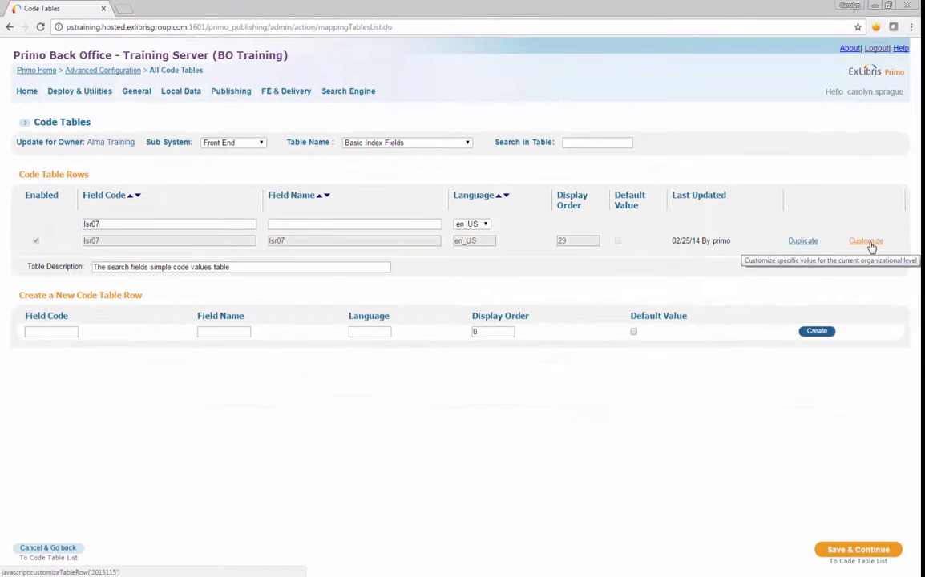
pyautogui.click(869, 244)
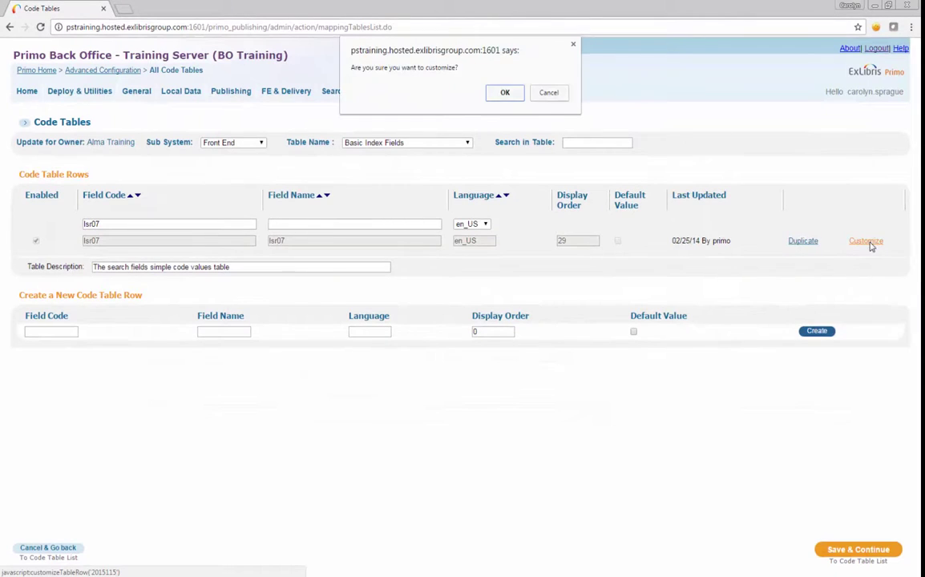
pyautogui.click(502, 93)
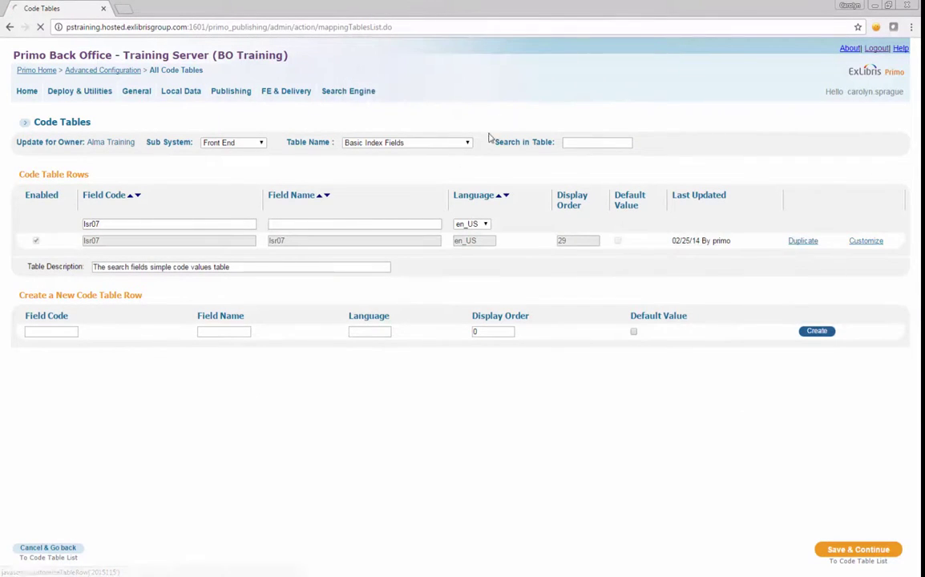
pyautogui.doubleClick(343, 242)
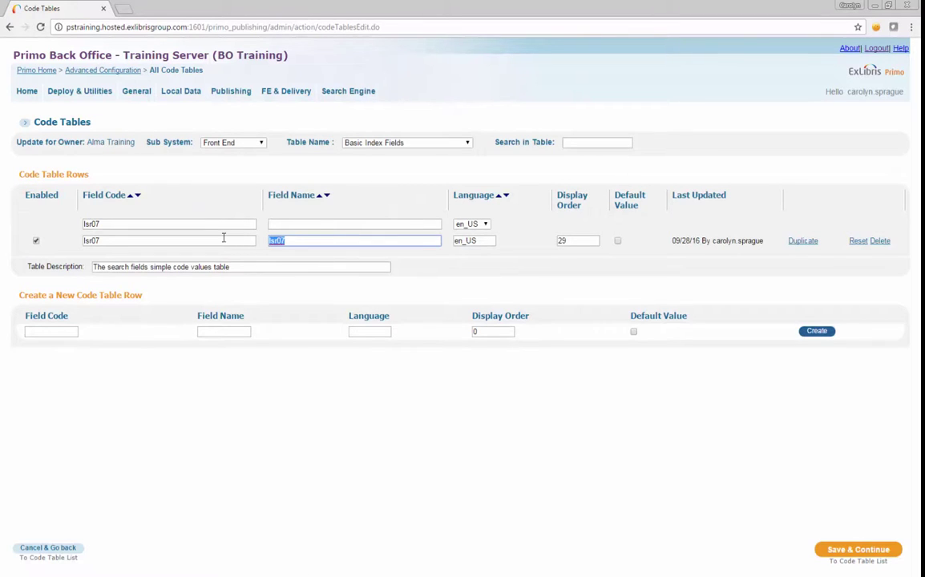
pyautogui.write('Call Number')
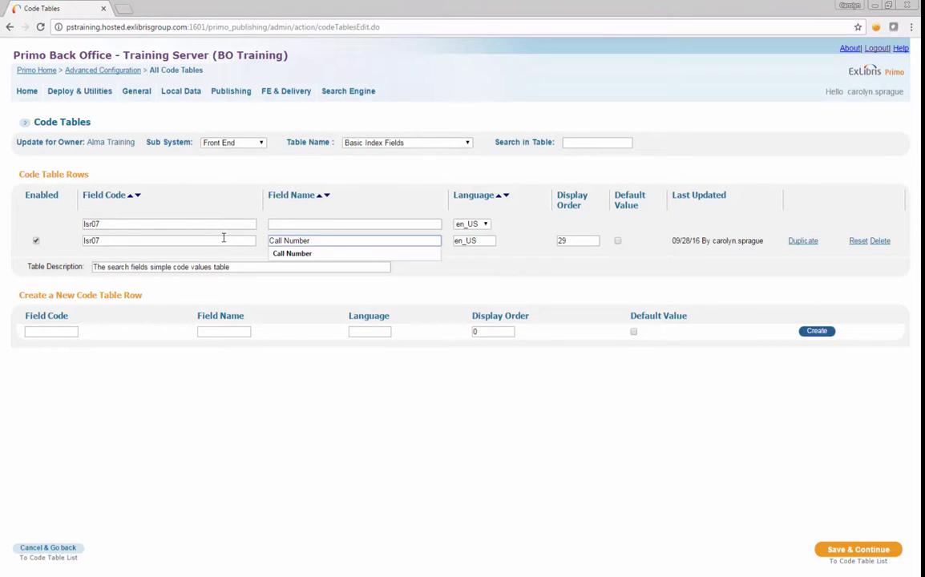
pyautogui.click(290, 253)
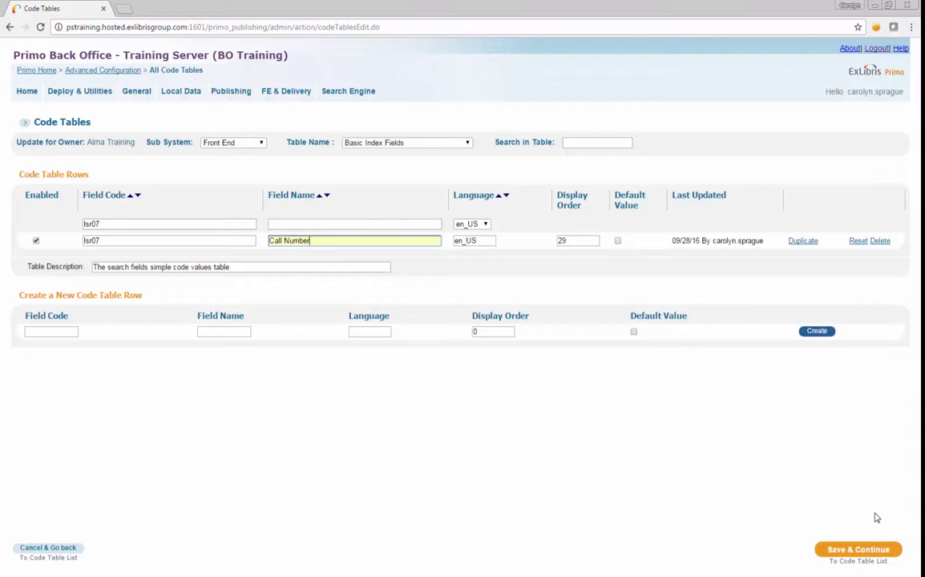
pyautogui.click(877, 550)
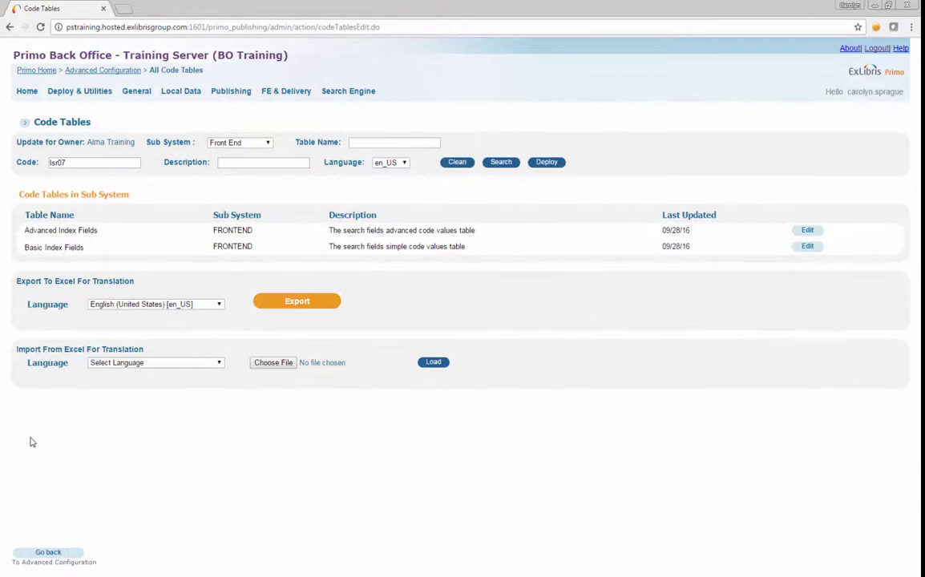
# - Deploy All Code Tables and Mapping Tables, then return to the home page
pyautogui.click(32, 72)
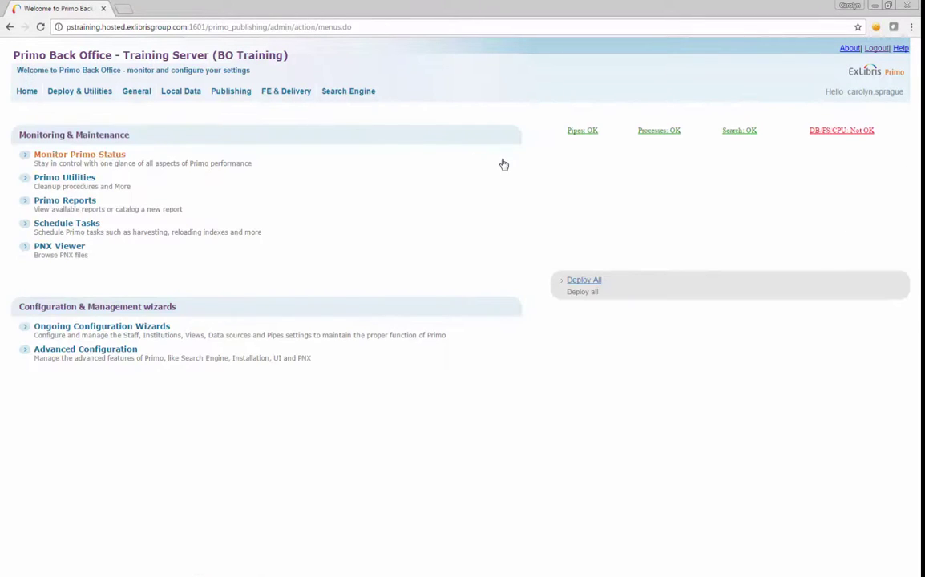
pyautogui.click(589, 286)
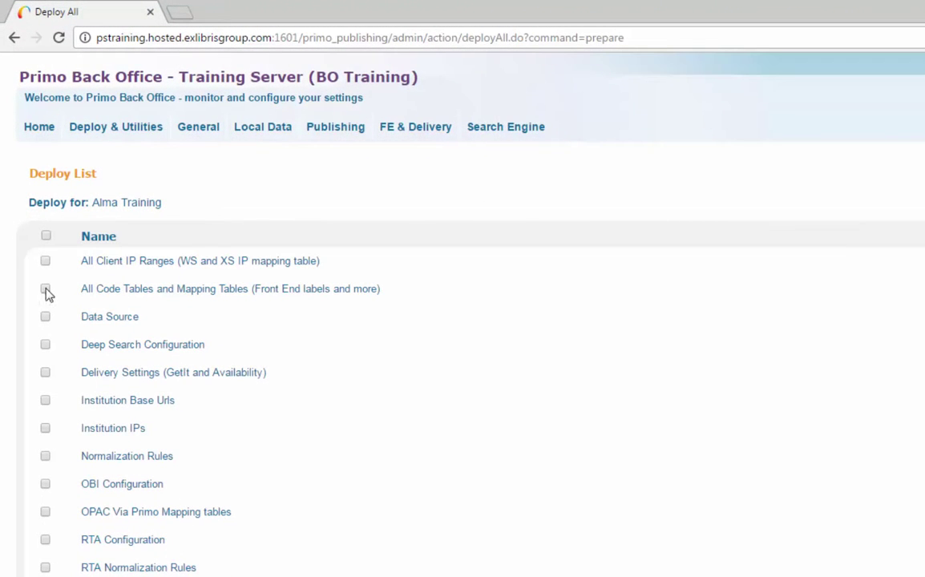
pyautogui.click(45, 289)
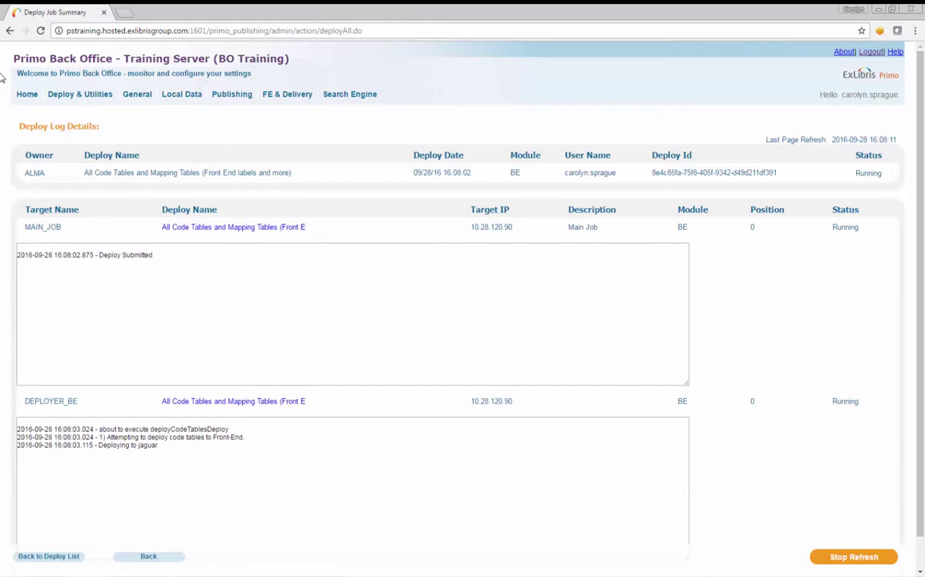
pyautogui.click(24, 100)
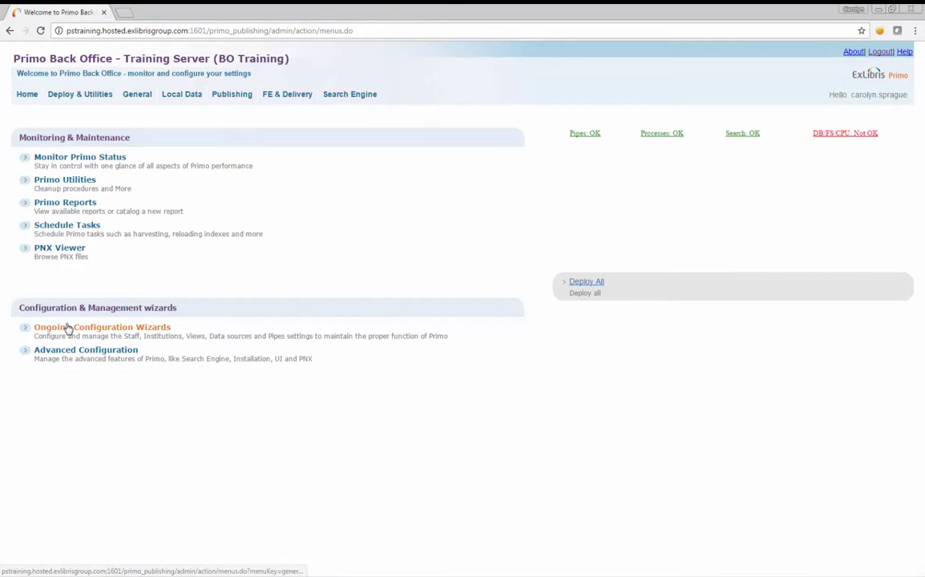
# - Edit the Alma Training View in the Views Wizard, continuing past attributes, scopes and tabs
pyautogui.click(69, 329)
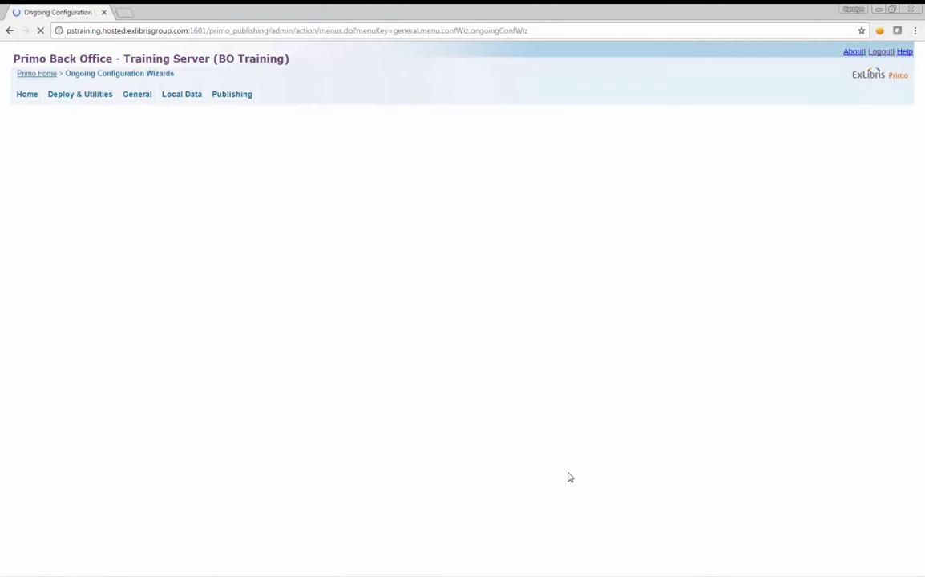
pyautogui.click(60, 254)
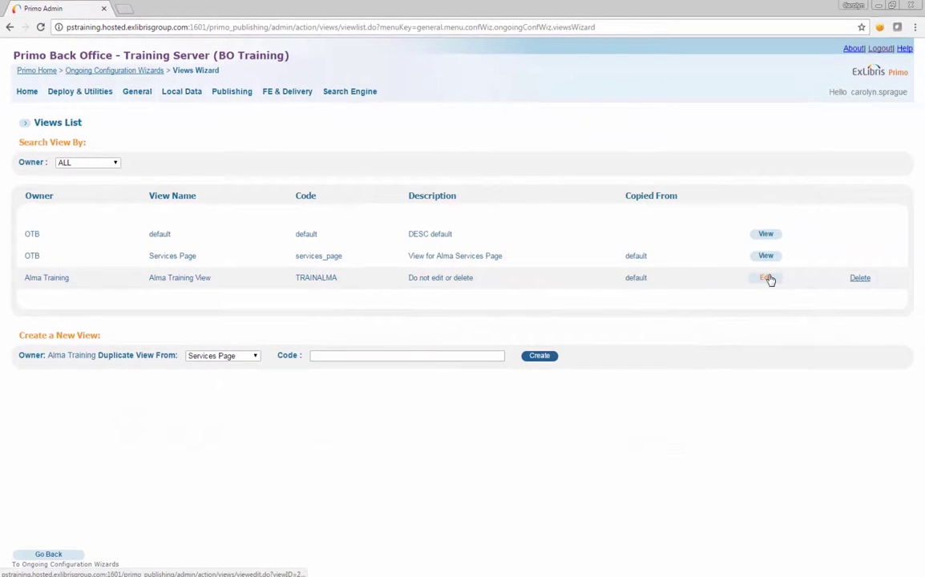
pyautogui.click(766, 278)
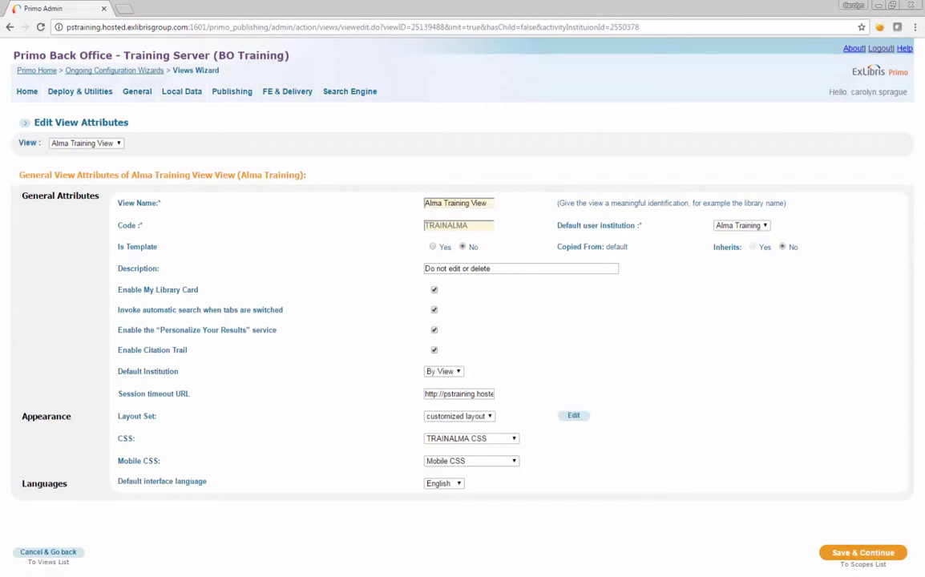
pyautogui.click(871, 553)
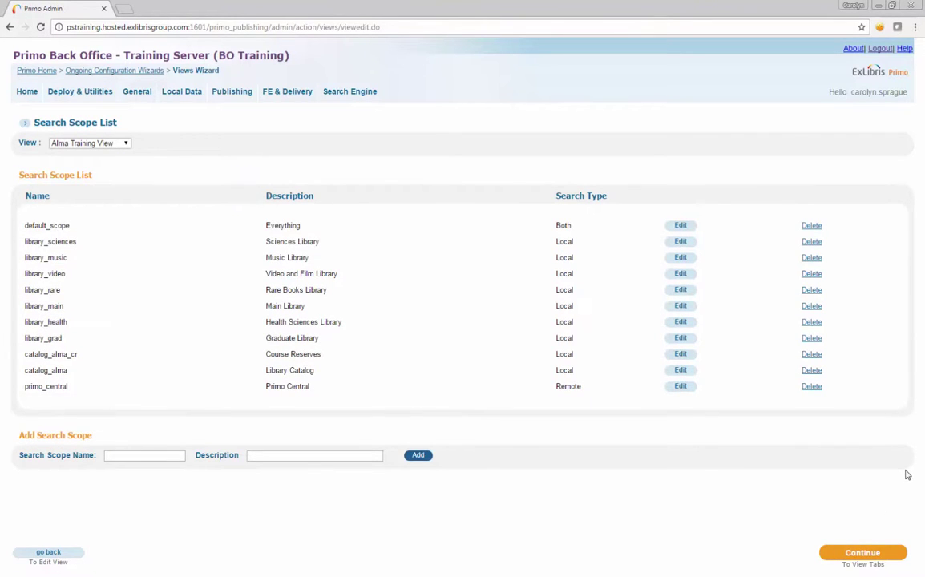
pyautogui.click(869, 554)
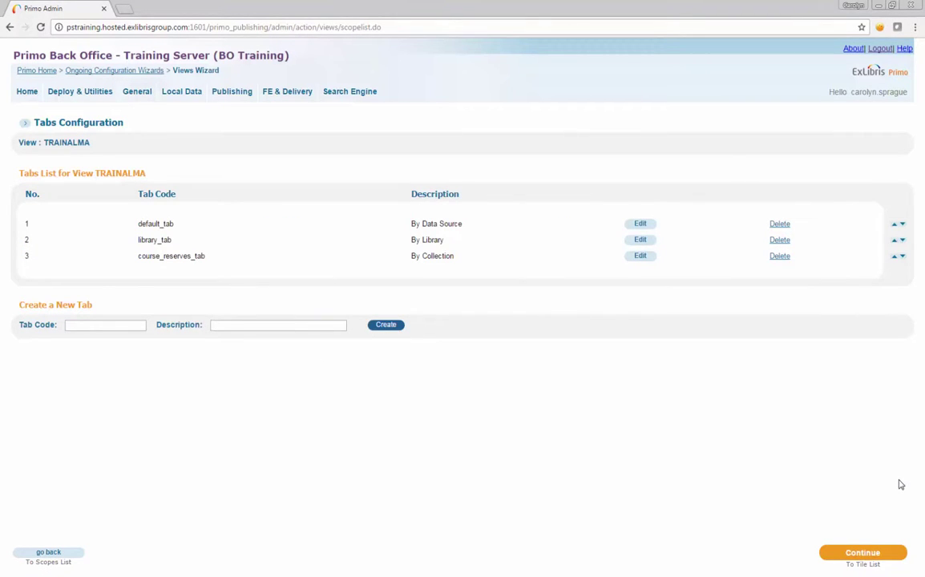
pyautogui.click(877, 552)
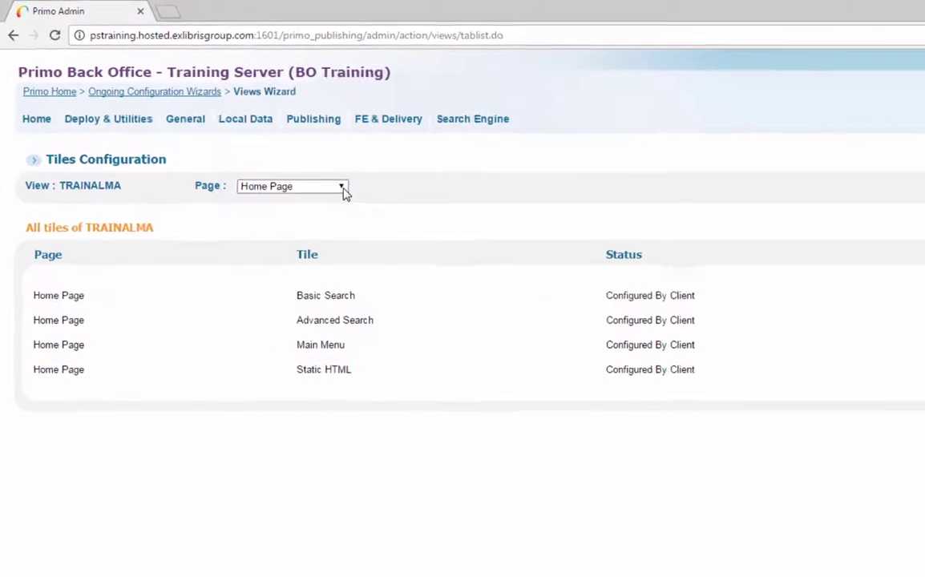
# - On the Home Page Advanced Search tile, add Call Number to Complex Search Line 1 and save
pyautogui.click(260, 148)
pyautogui.click(307, 181)
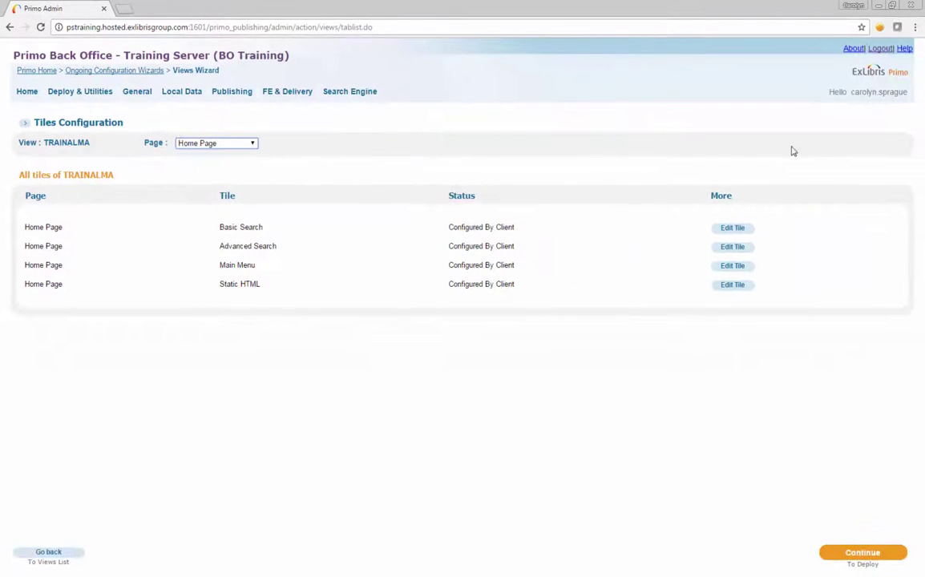
pyautogui.click(732, 246)
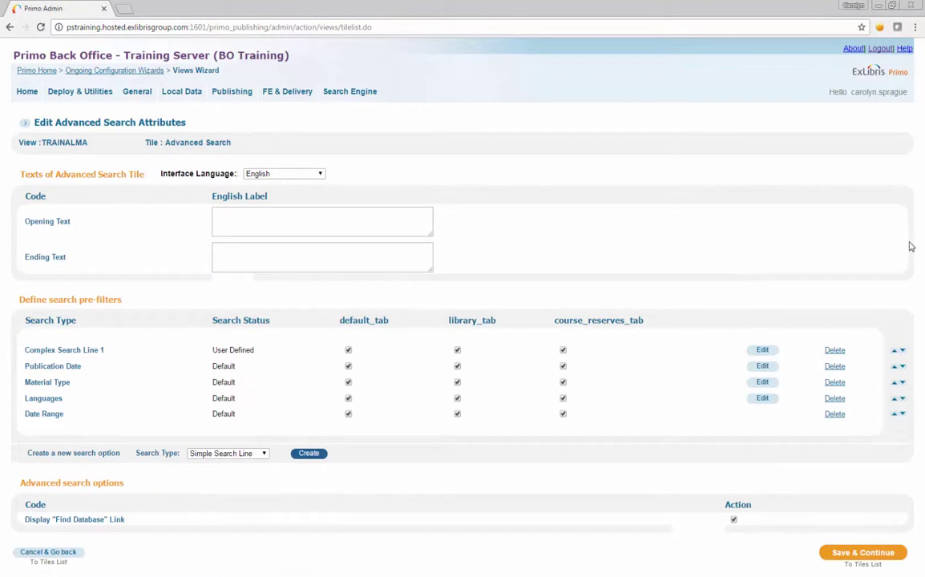
pyautogui.click(763, 351)
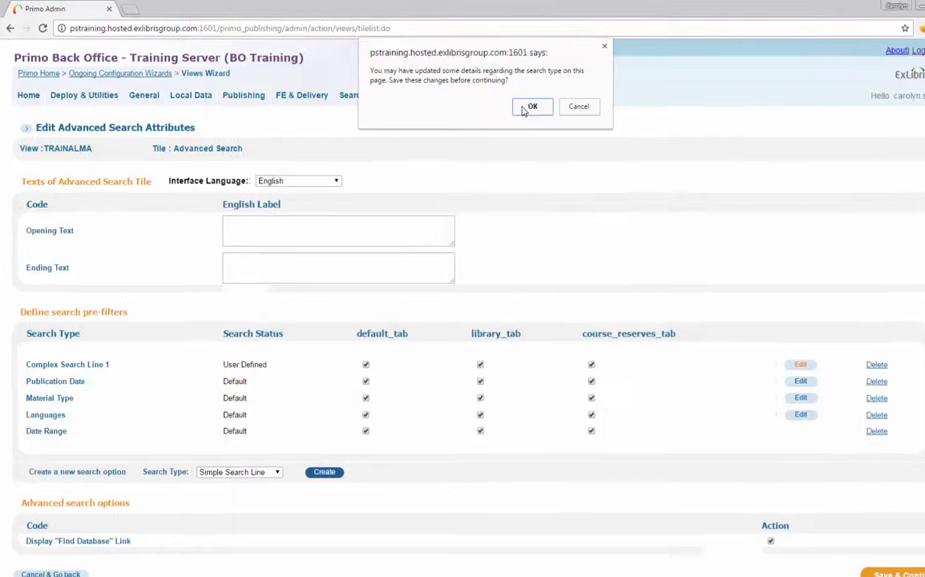
pyautogui.click(507, 101)
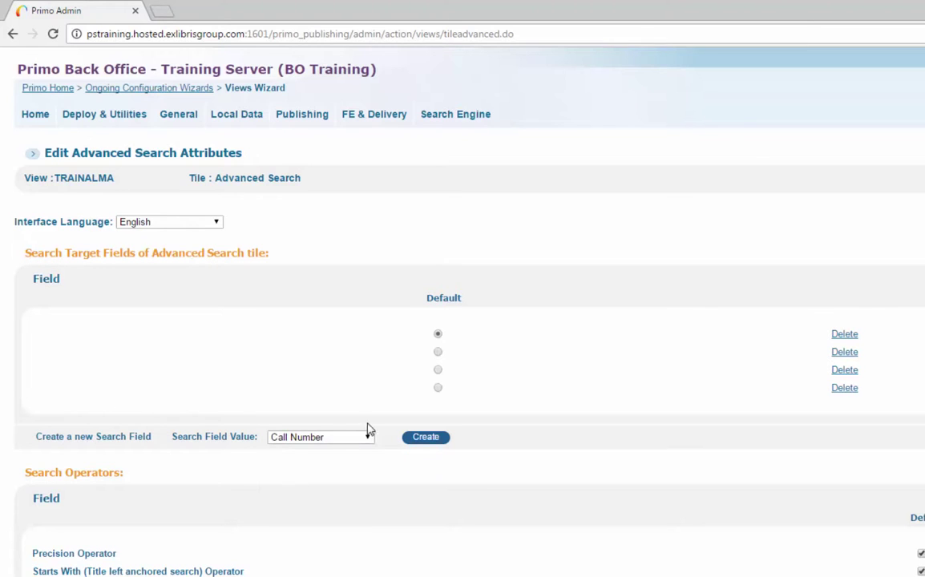
pyautogui.click(431, 440)
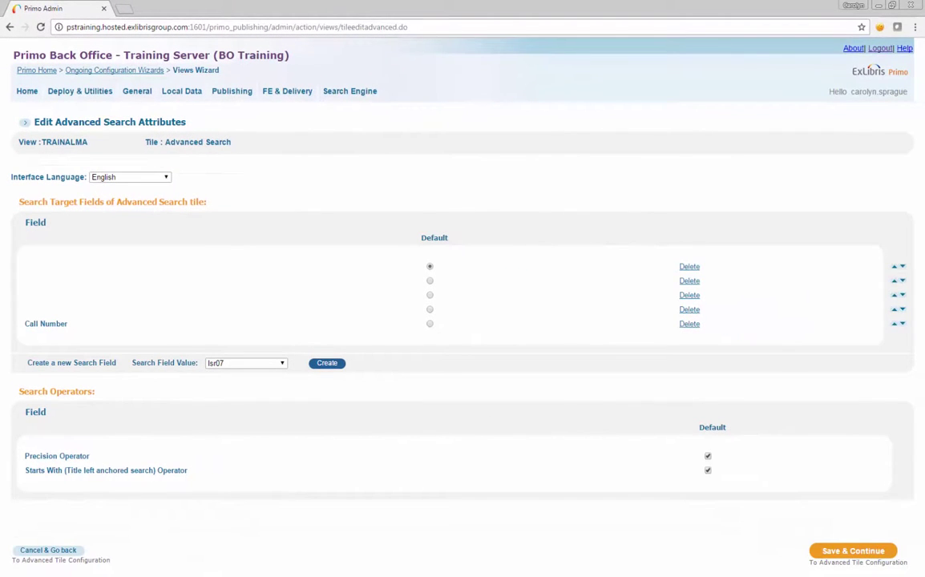
pyautogui.click(864, 555)
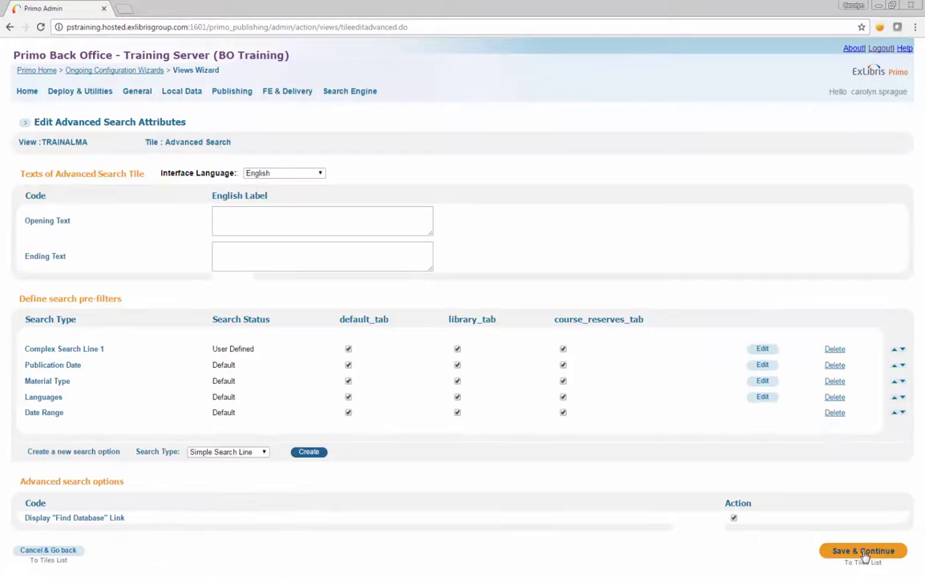
pyautogui.click(865, 555)
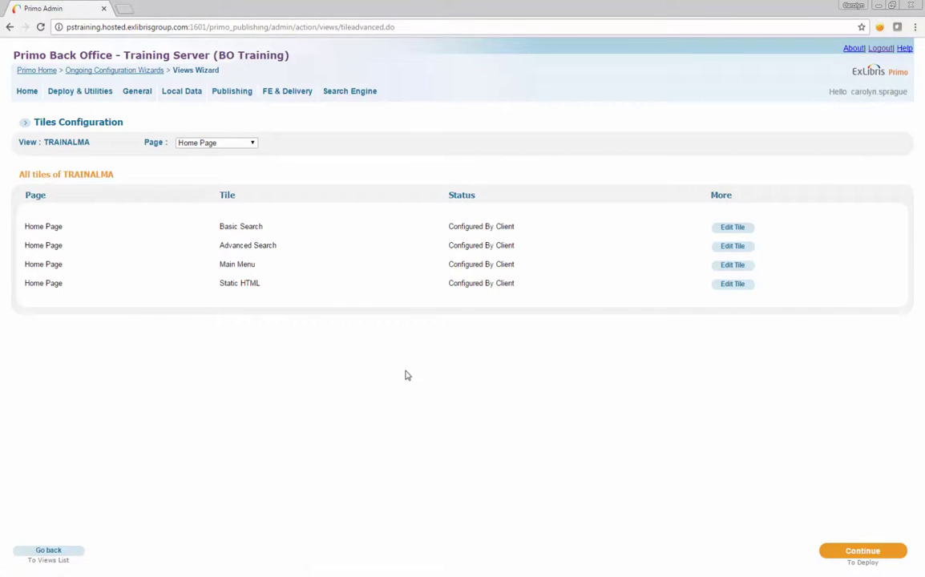
# - On the Home Page, make Call Number the displayed, default default_tab operator in the Basic Search tile and save
pyautogui.click(242, 144)
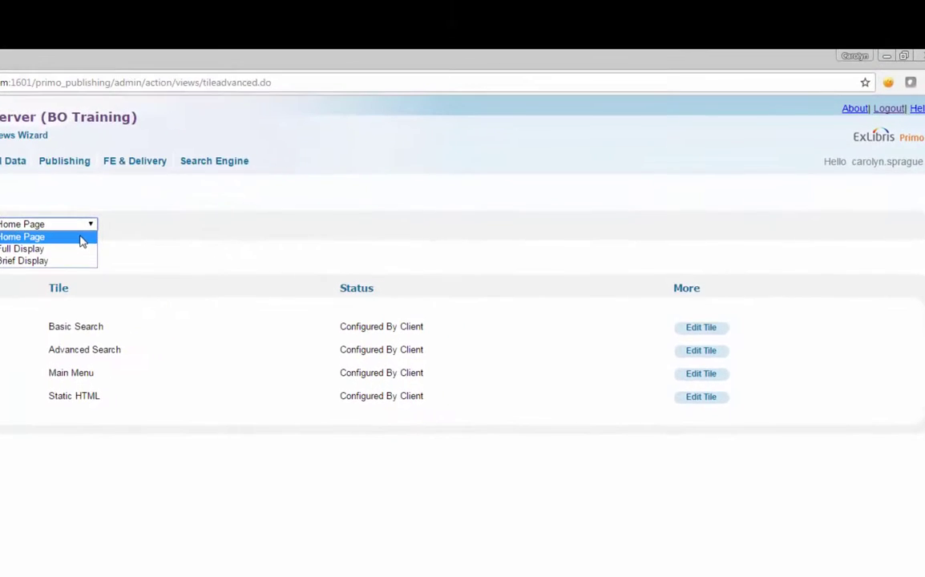
pyautogui.click(82, 238)
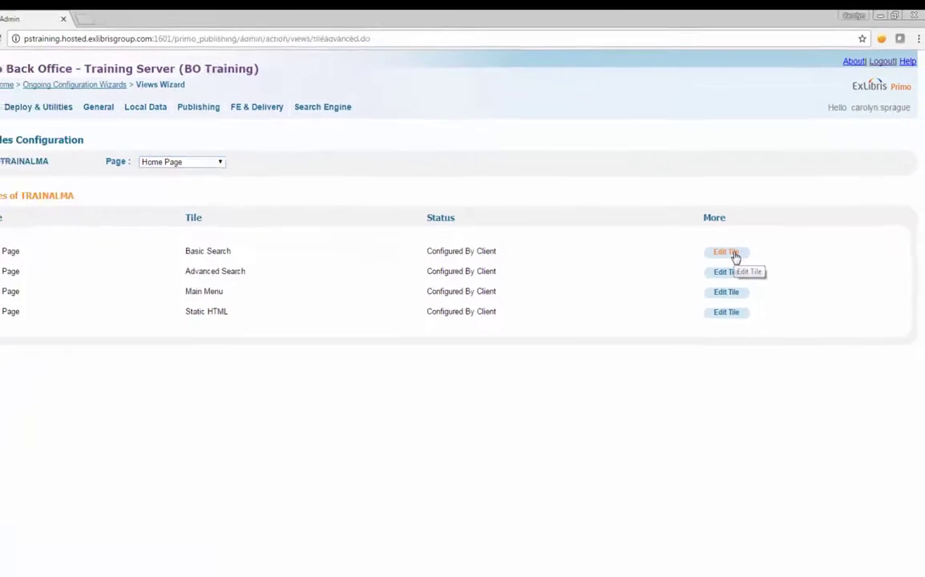
pyautogui.click(725, 253)
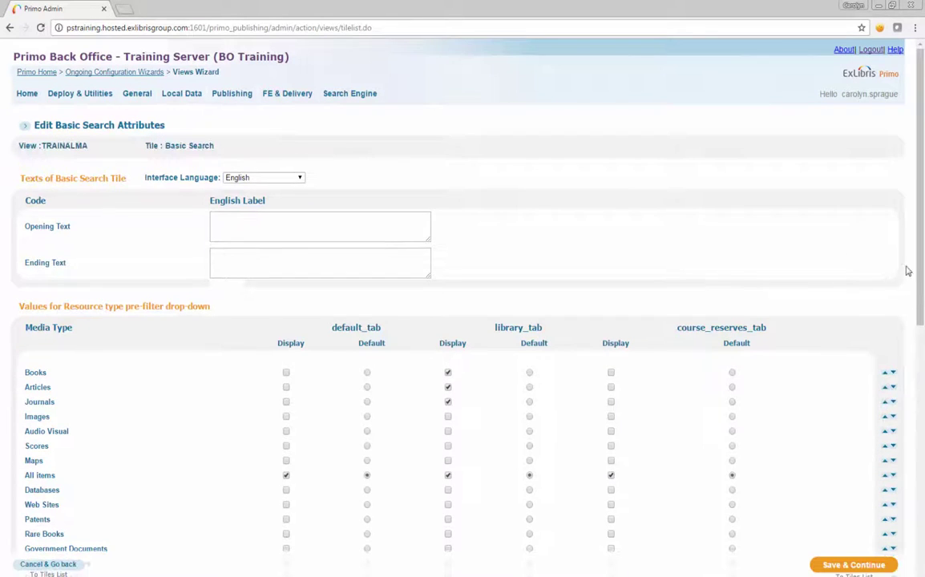
pyautogui.moveTo(922, 187); pyautogui.dragTo(921, 410)
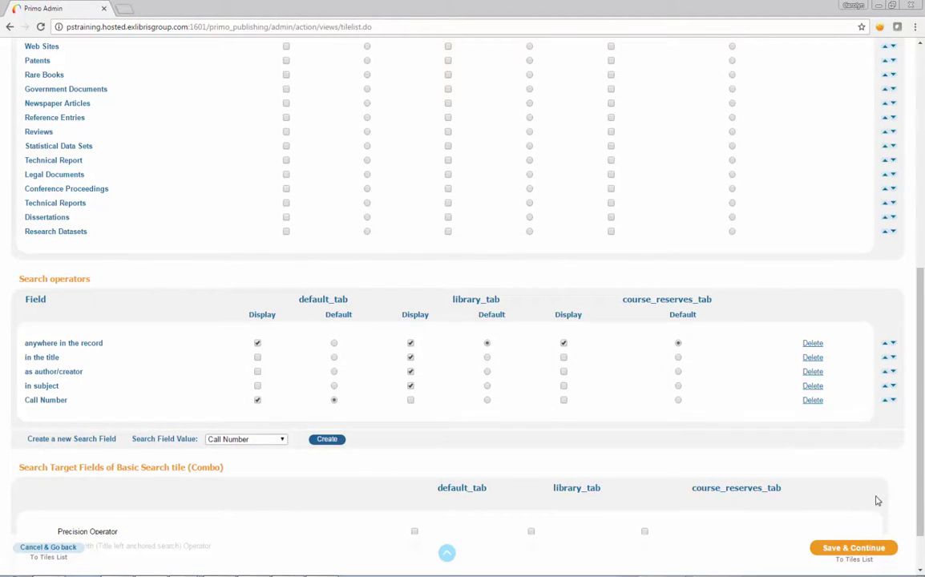
pyautogui.click(851, 549)
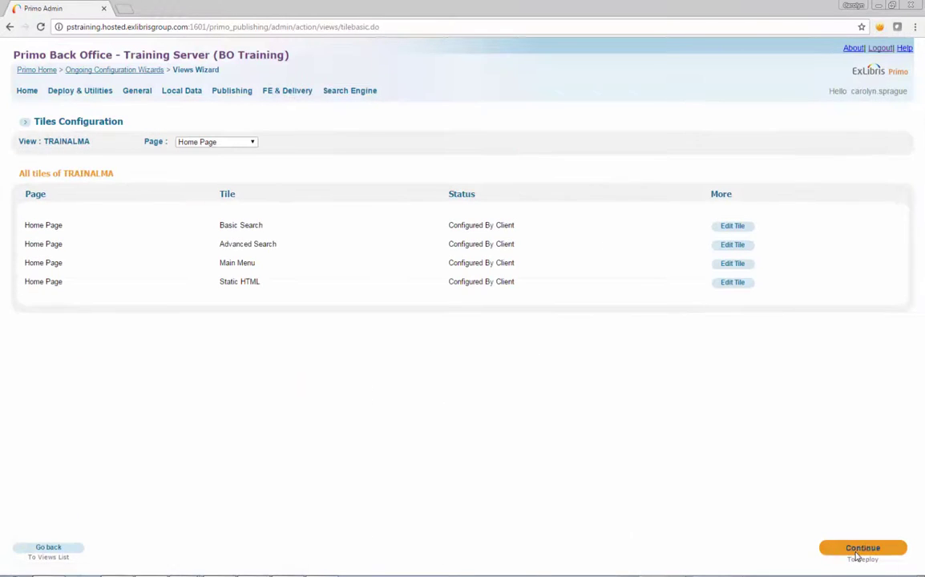
# - Continue past Tiles Configuration and deploy the TRAINALMA view configuration now
pyautogui.click(862, 548)
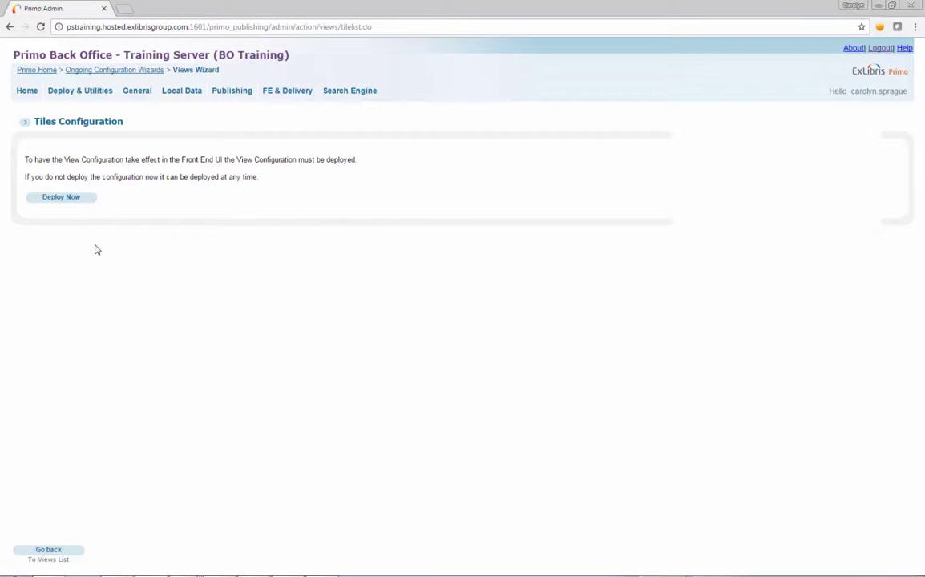
pyautogui.click(69, 198)
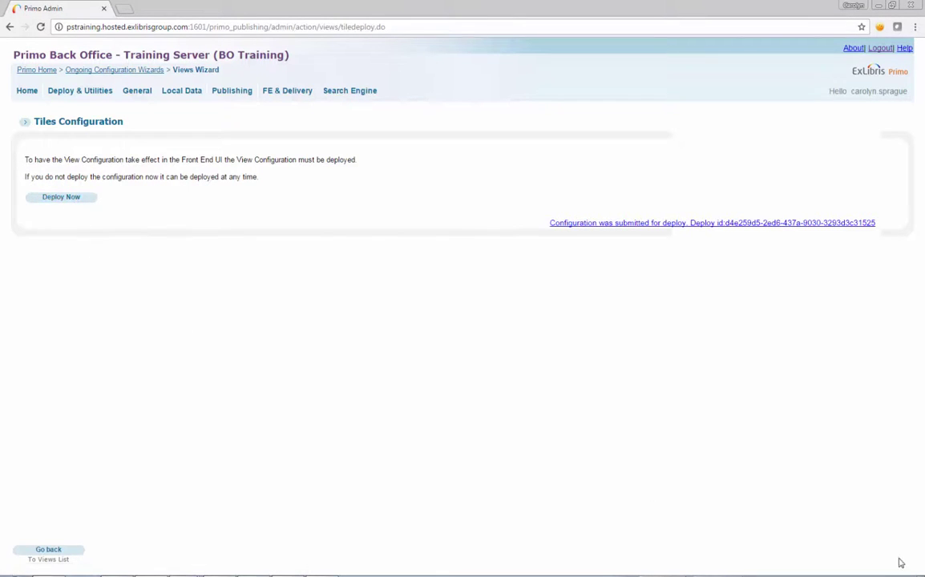